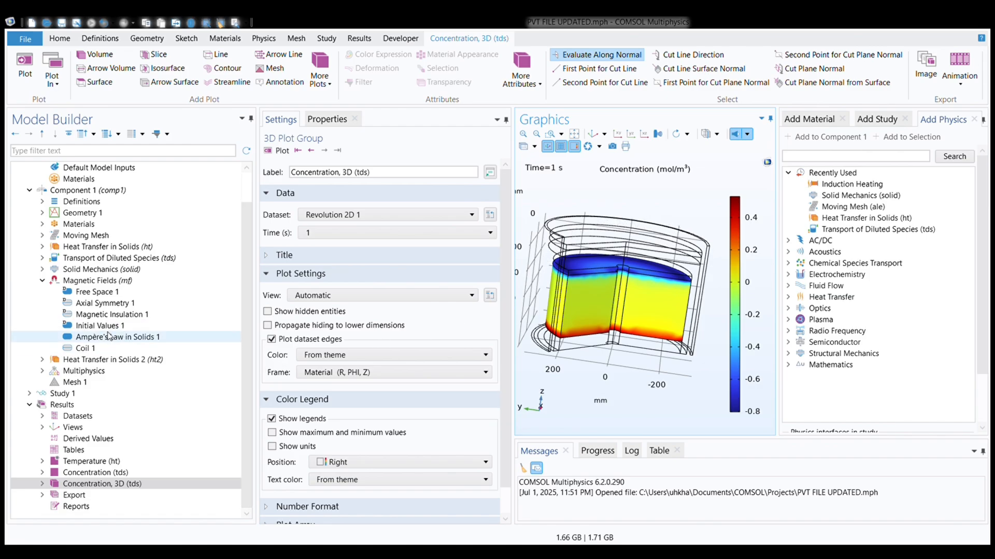
- Review the Coil 1 settings under Magnetic Fields, down to the conductor model, coil excitation and coil current
left_click(108, 351)
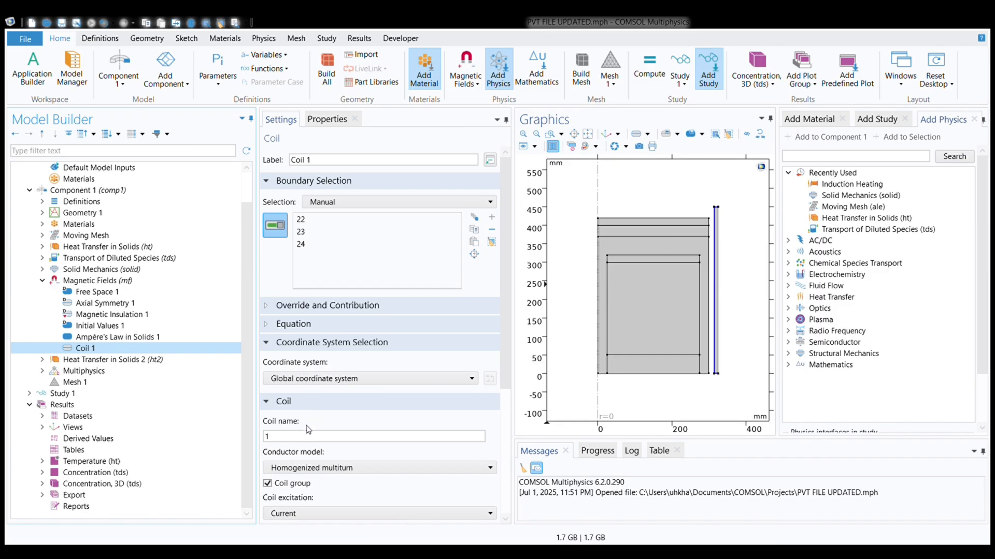
scroll(305, 438, "down", 3)
scroll(305, 437, "down", 1)
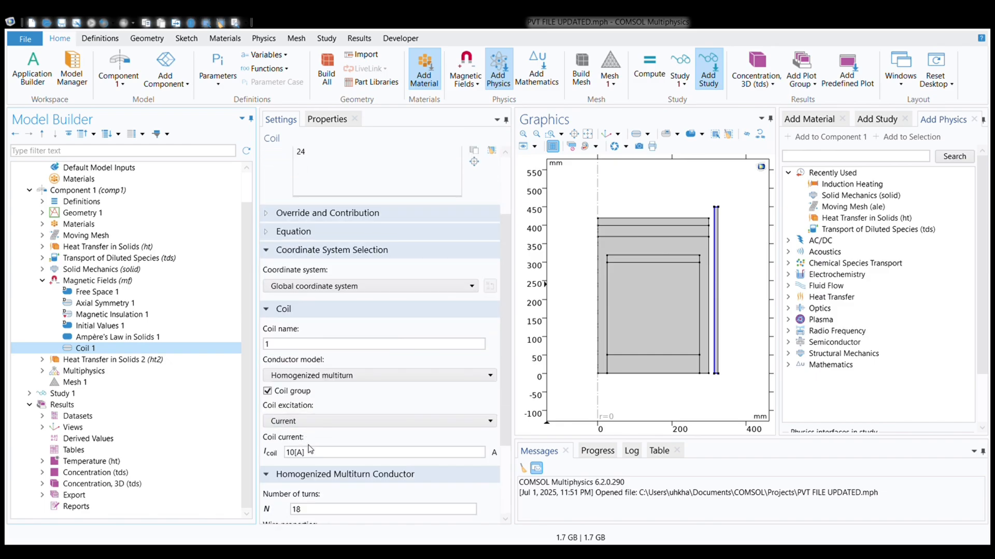
left_click(315, 454)
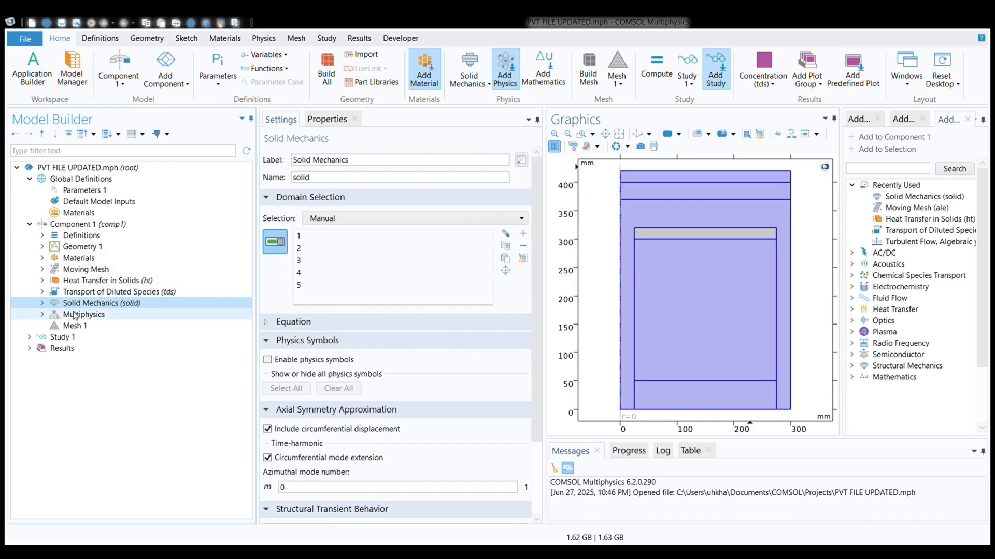
- Review the Solid Mechanics nodes Linear Elastic Material 1 and Fixed Constraint 1 with their domain and boundary selections
left_click(42, 304)
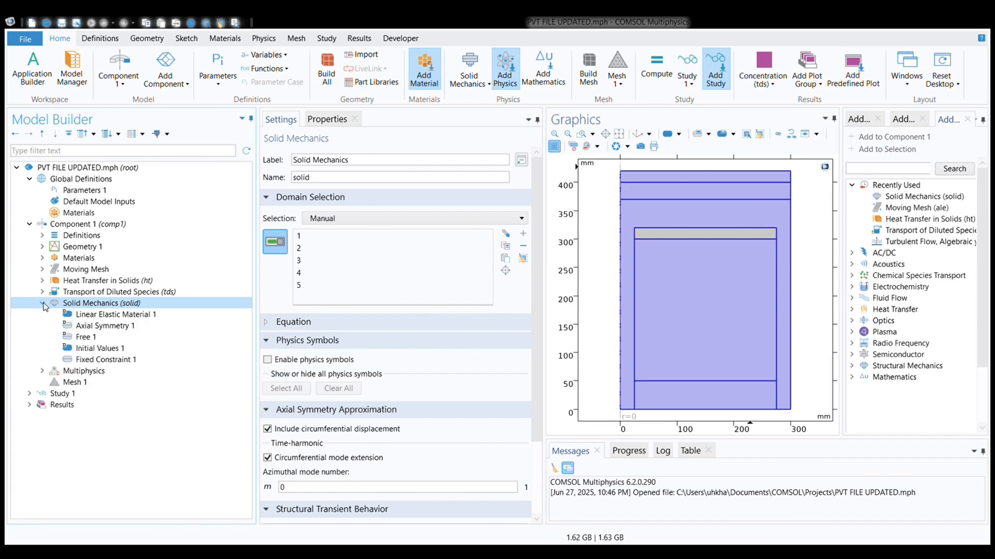
left_click(130, 315)
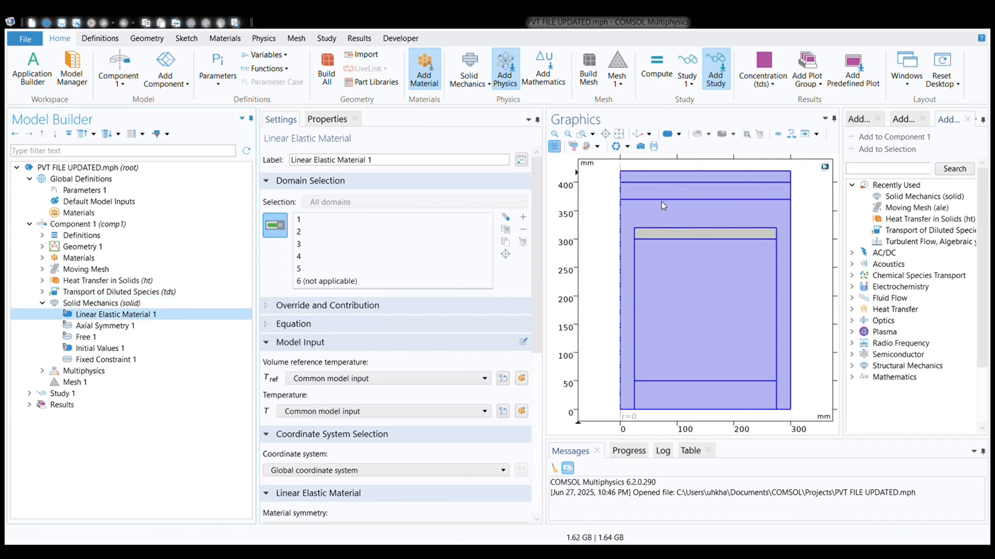
left_click(165, 359)
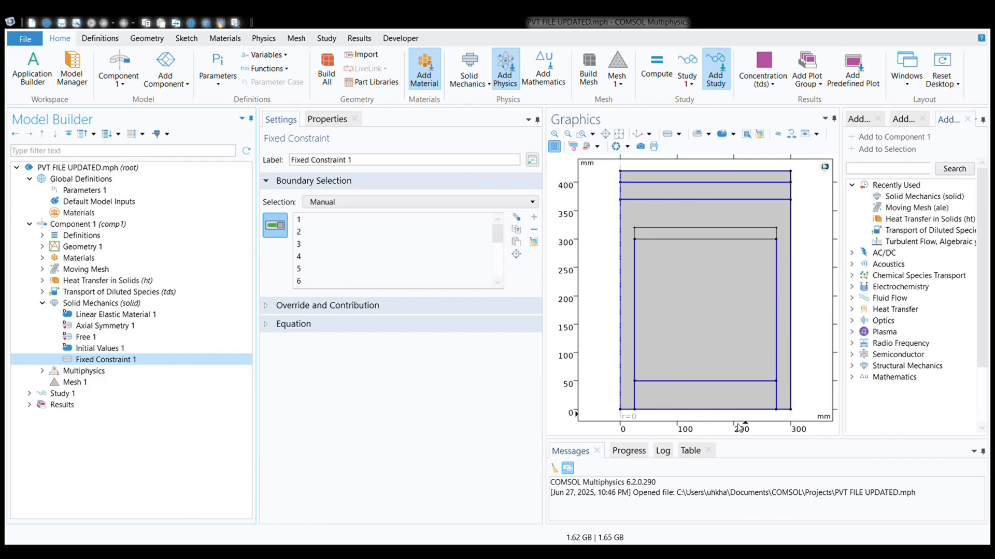
left_click(43, 304)
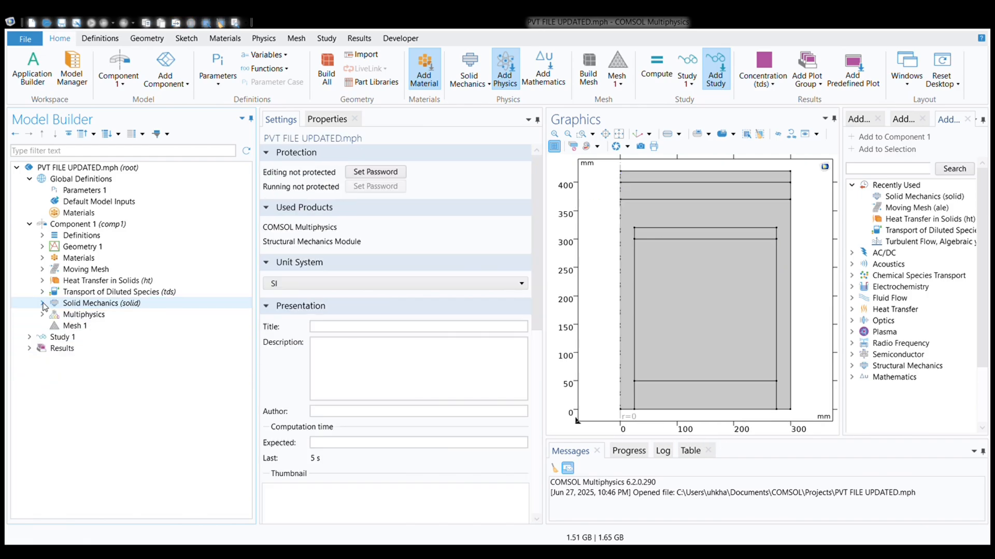
- Inspect the Silicon Carbide Seed material's assigned domain, material contents and Basic property group
left_click(42, 258)
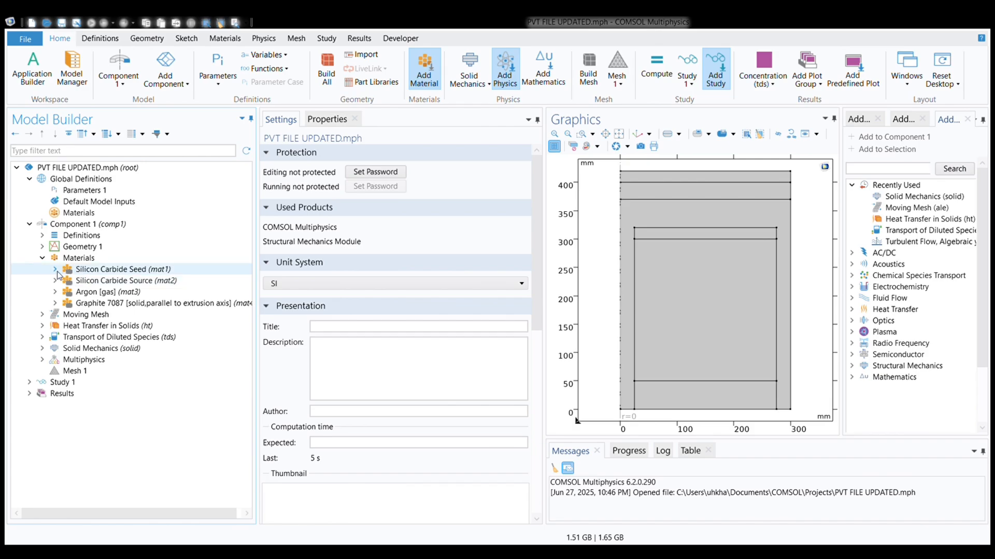
left_click(55, 270)
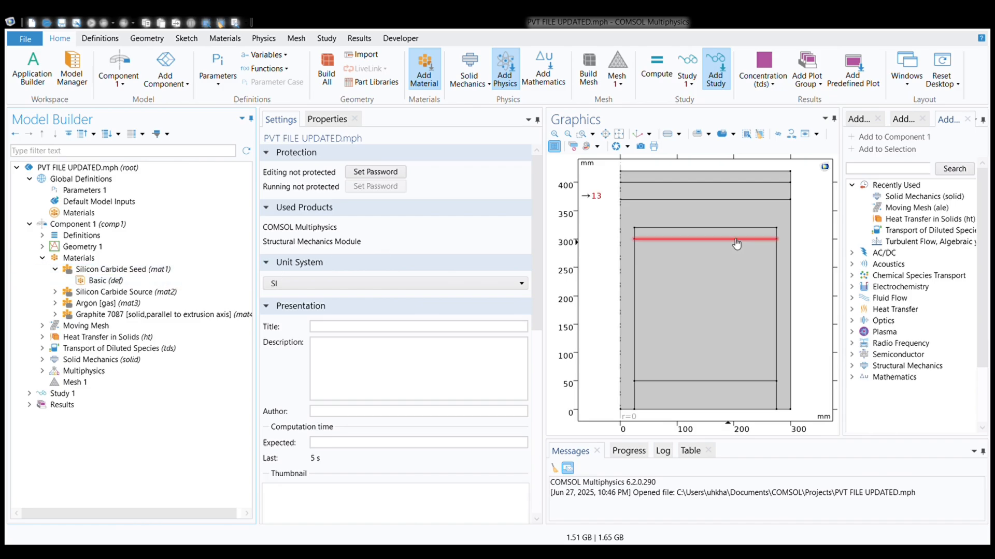
left_click(101, 272)
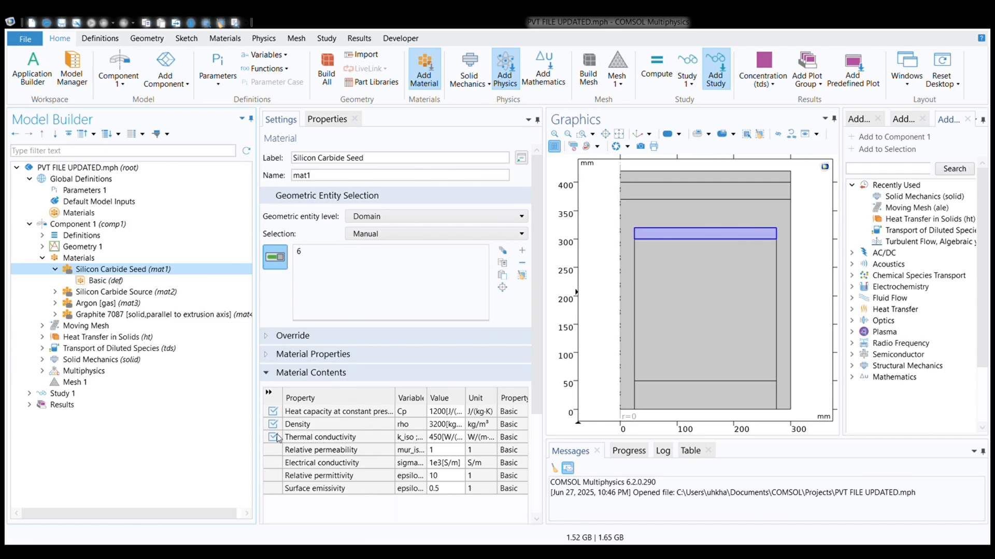
scroll(283, 438, "down", 1)
scroll(288, 439, "up", 1)
left_click(157, 283)
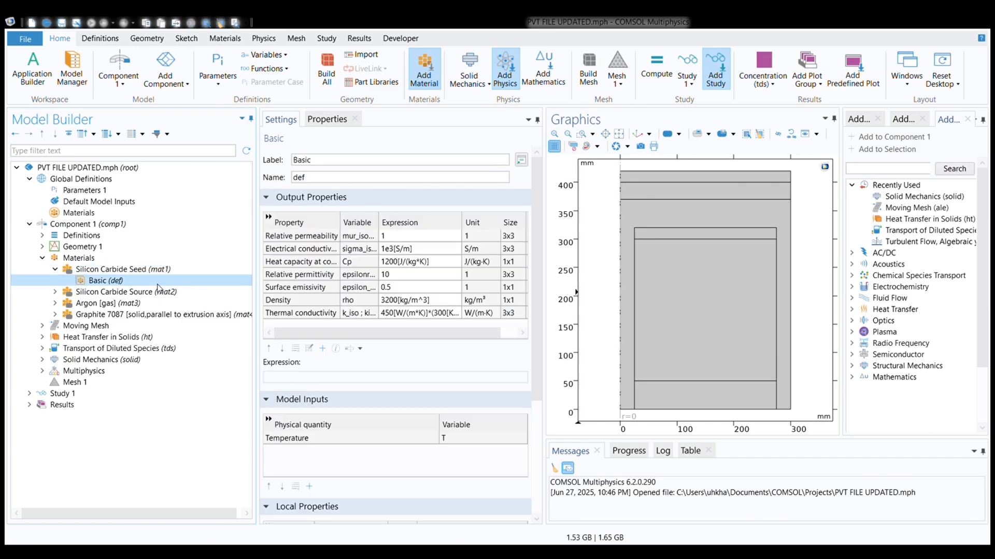
left_click(173, 270)
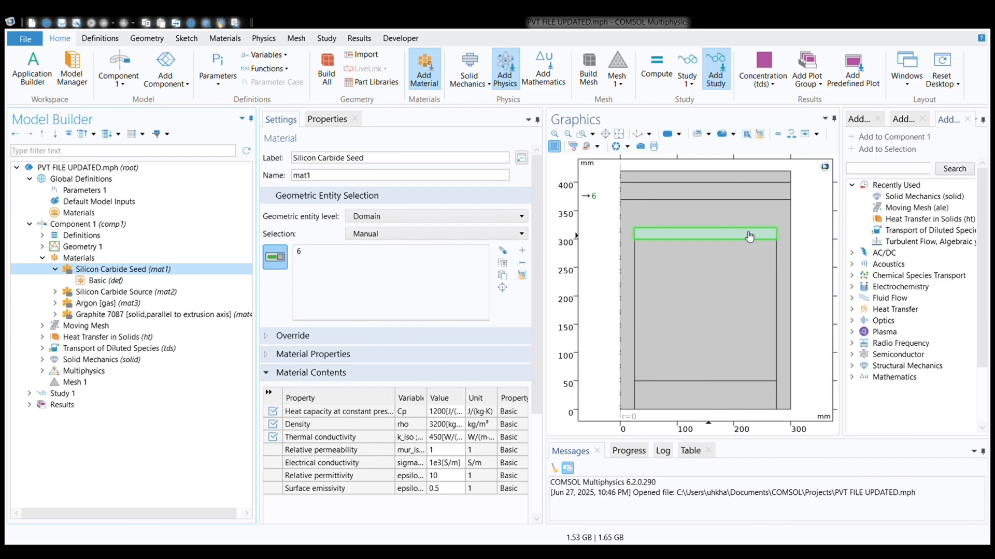
- Compare the Silicon Carbide Source material with the seed, and review the domains and properties of Argon [gas] and Graphite 7087
left_click(118, 291)
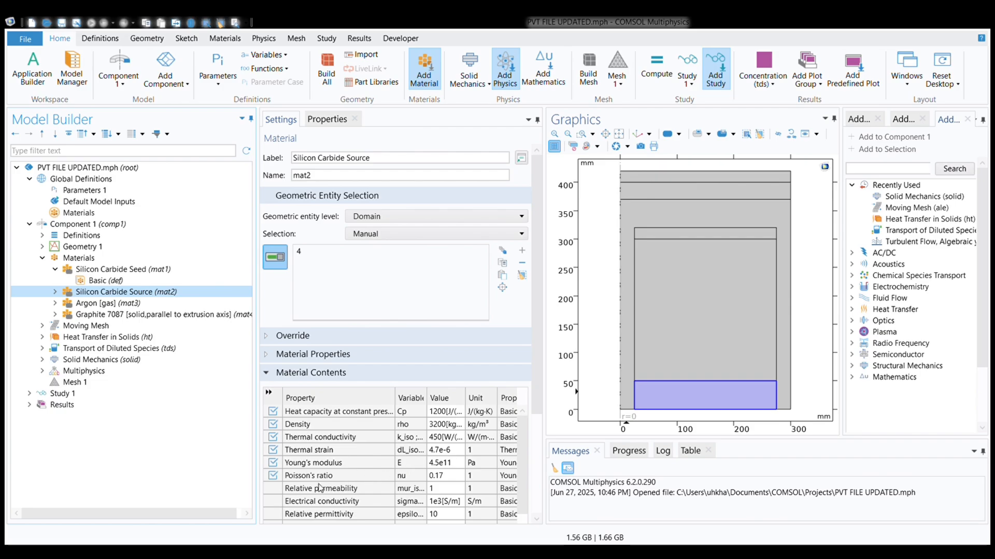
left_click(86, 271)
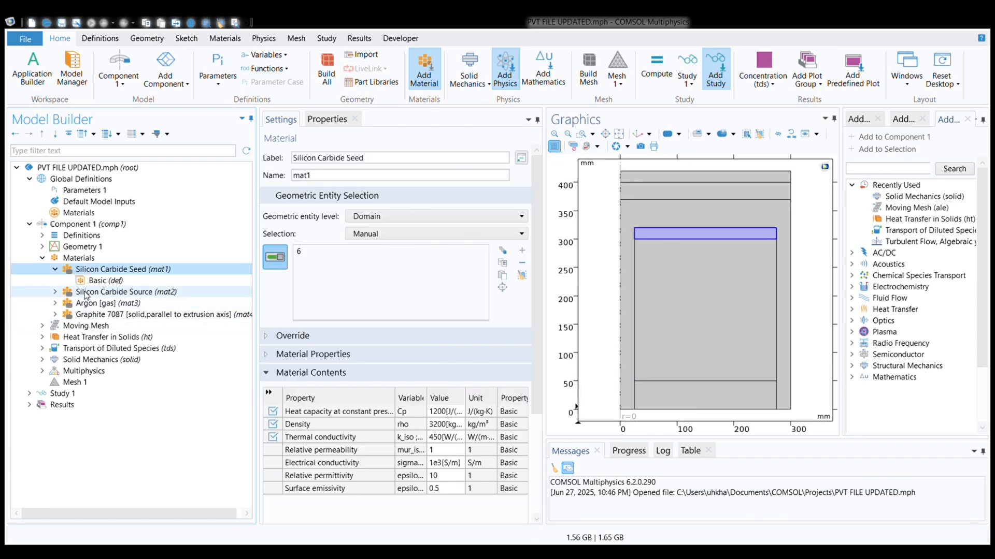
left_click(84, 306)
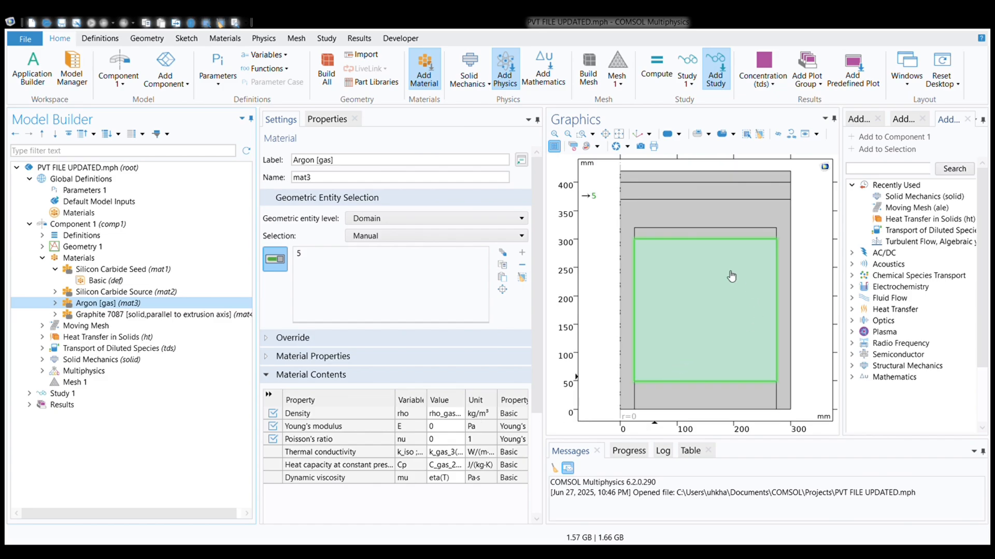
left_click(191, 314)
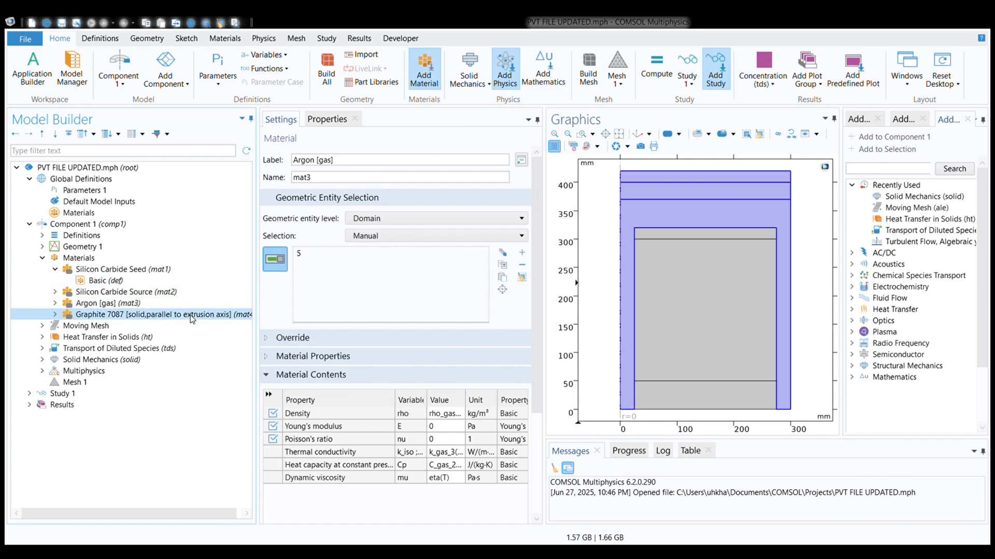
left_click(54, 269)
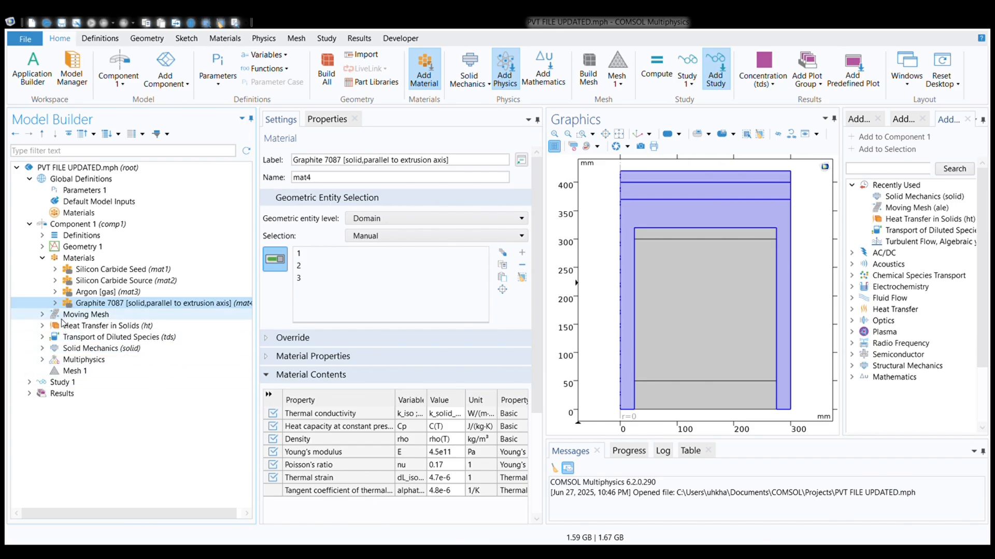
left_click(44, 258)
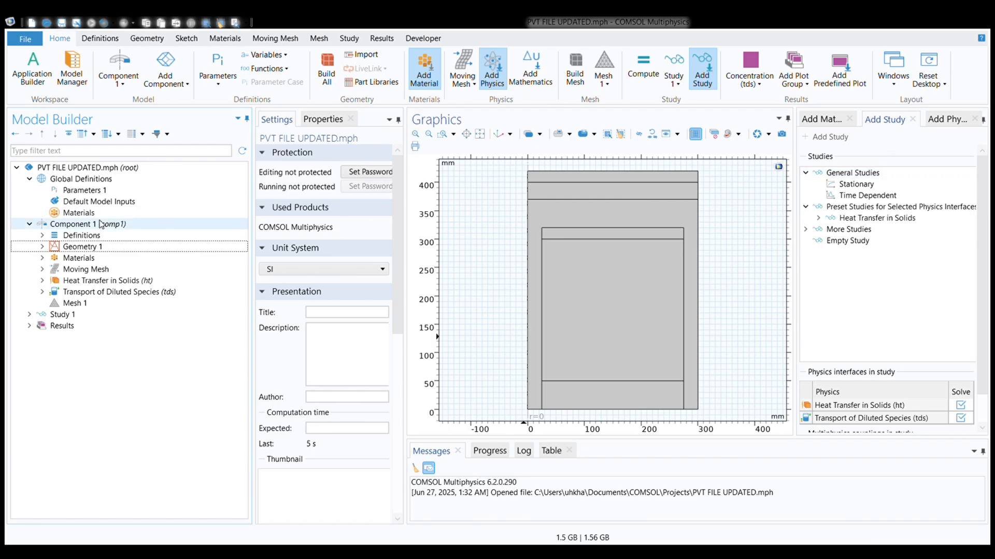
- Examine the width and height of the Crucible Wall and SiC Source rectangles in Geometry 1
left_click(43, 248)
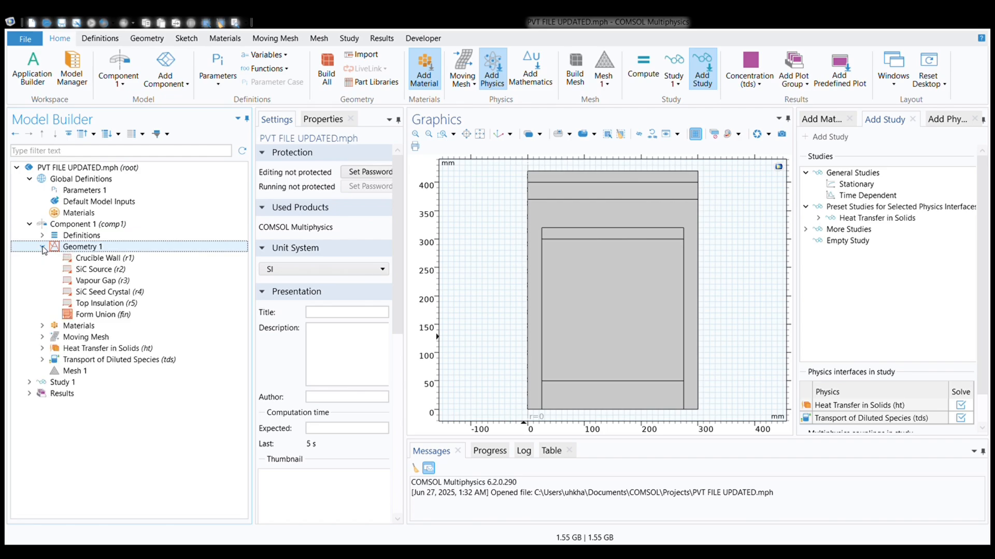
left_click(83, 258)
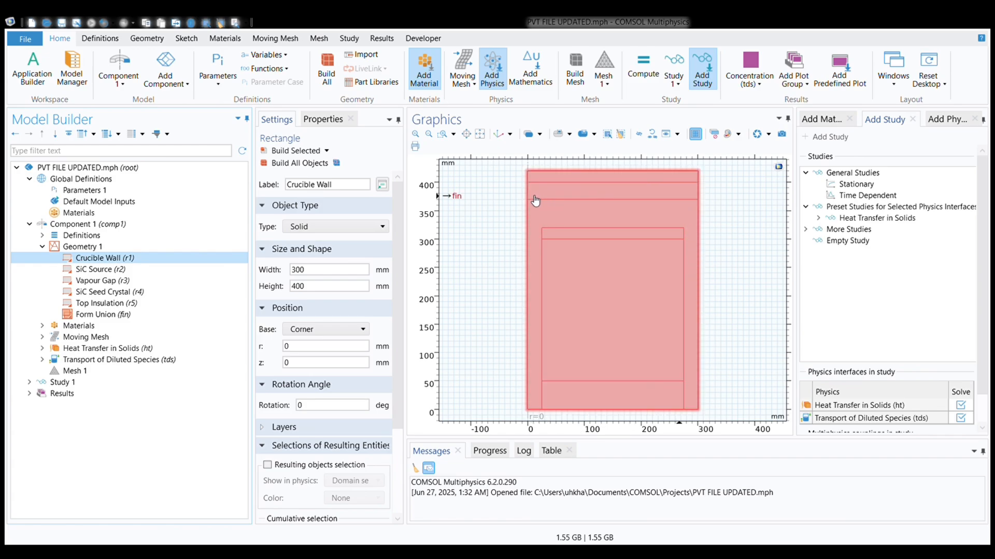
left_click(307, 273)
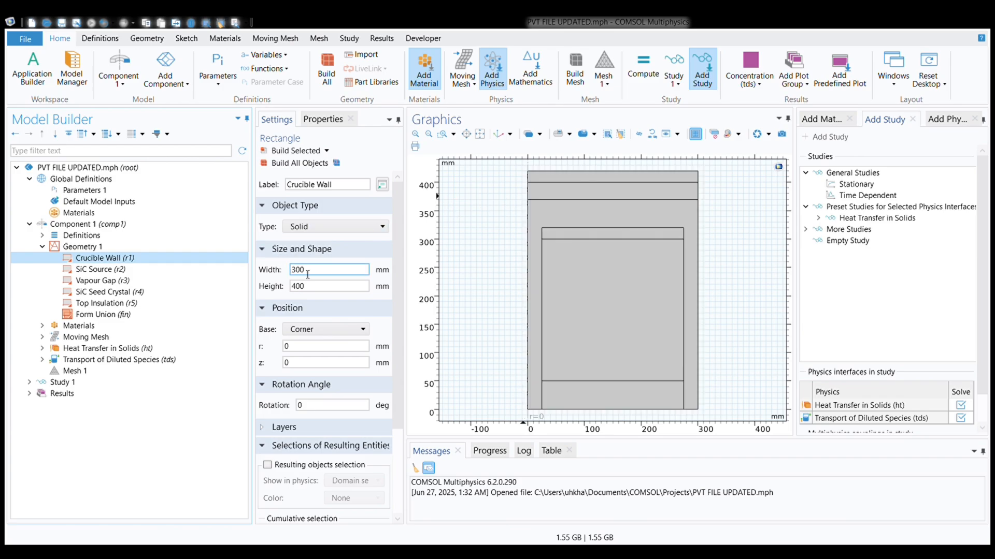
left_click(308, 292)
left_click(99, 270)
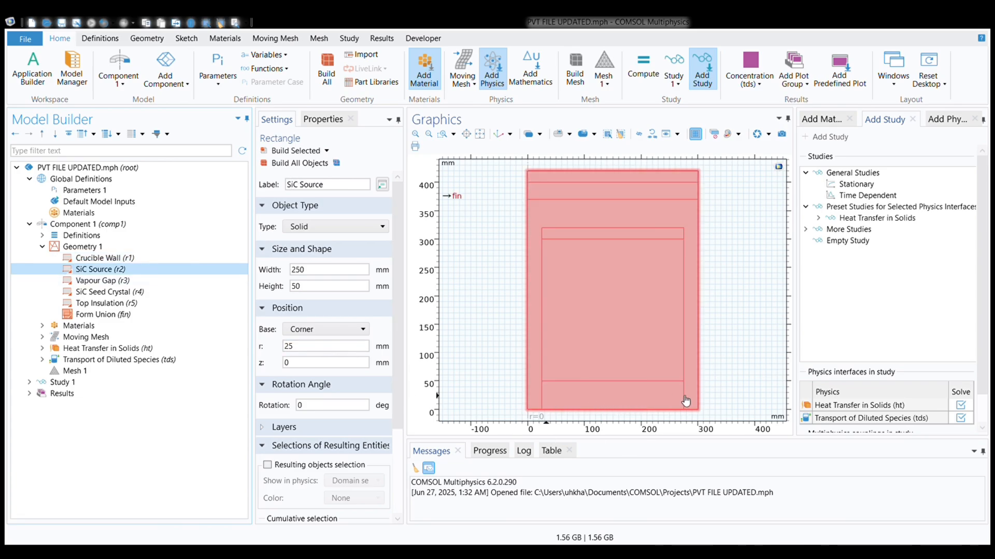
left_click(308, 271)
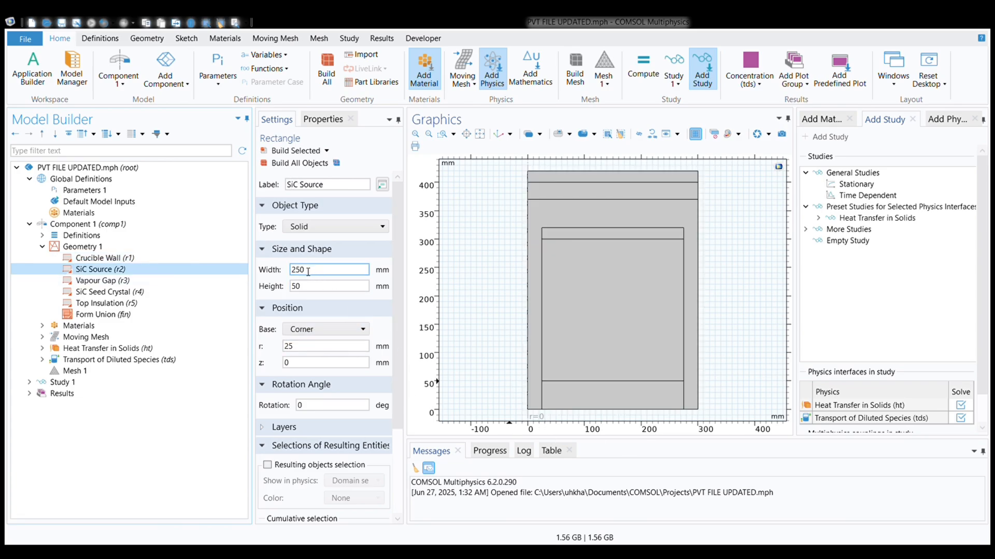
left_click(359, 288)
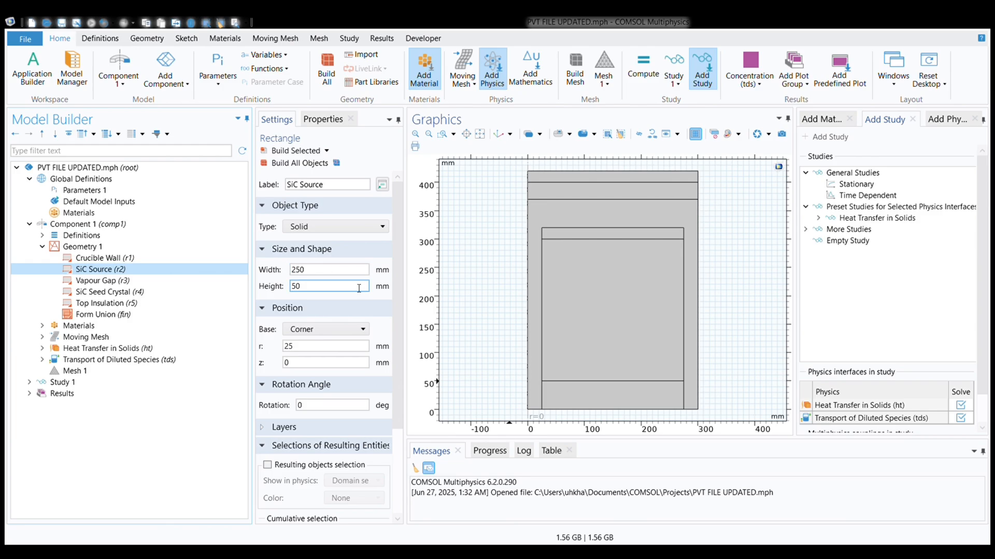
- Examine the size and position of the Vapour Gap, SiC Seed Crystal and Top Insulation rectangles
left_click(171, 280)
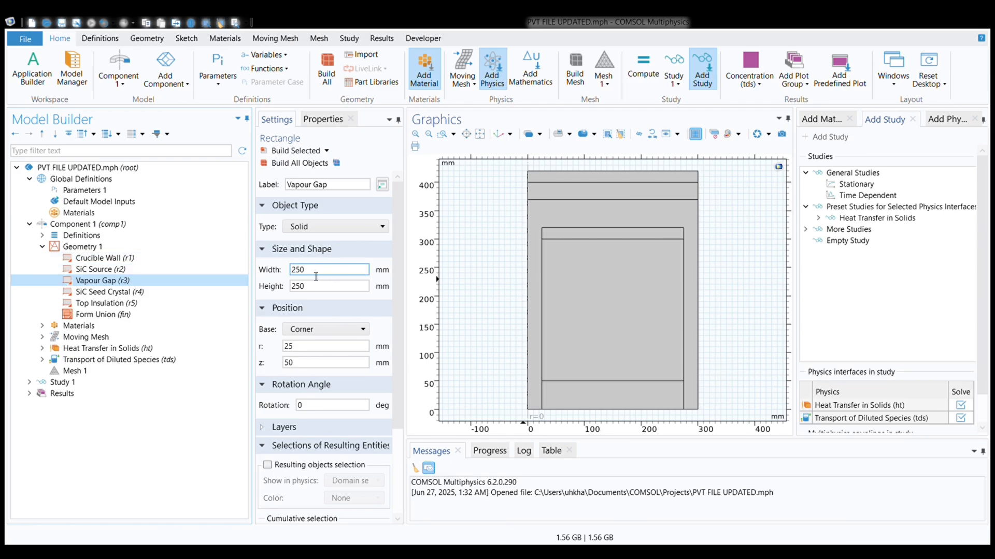
left_click(185, 294)
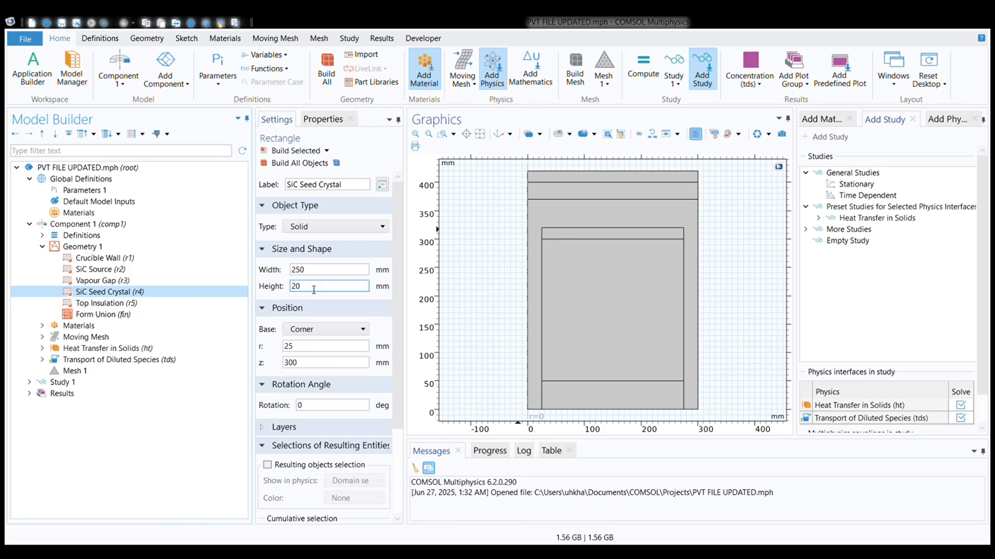
left_click(210, 304)
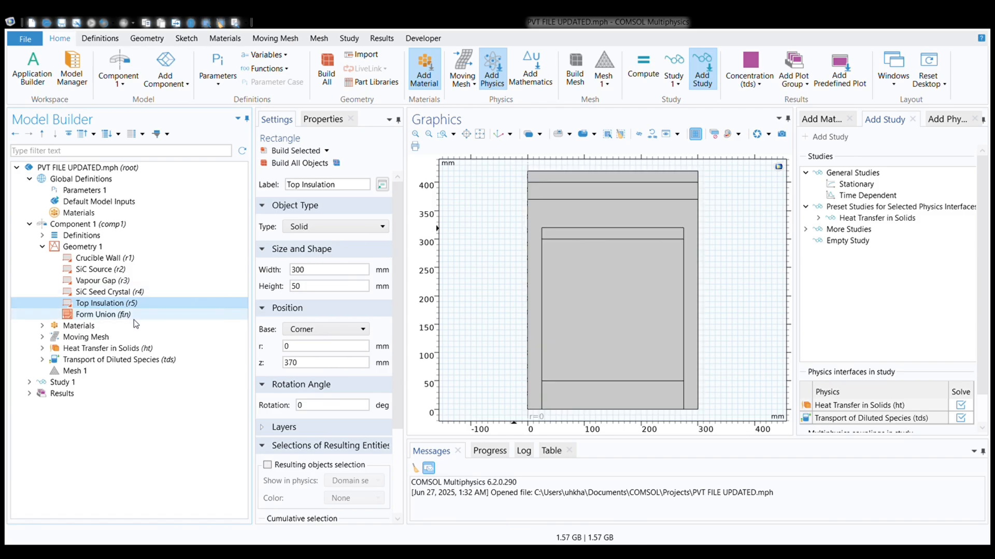
- Check which geometry domain the Silicon Carbide Seed material is assigned to
left_click(42, 326)
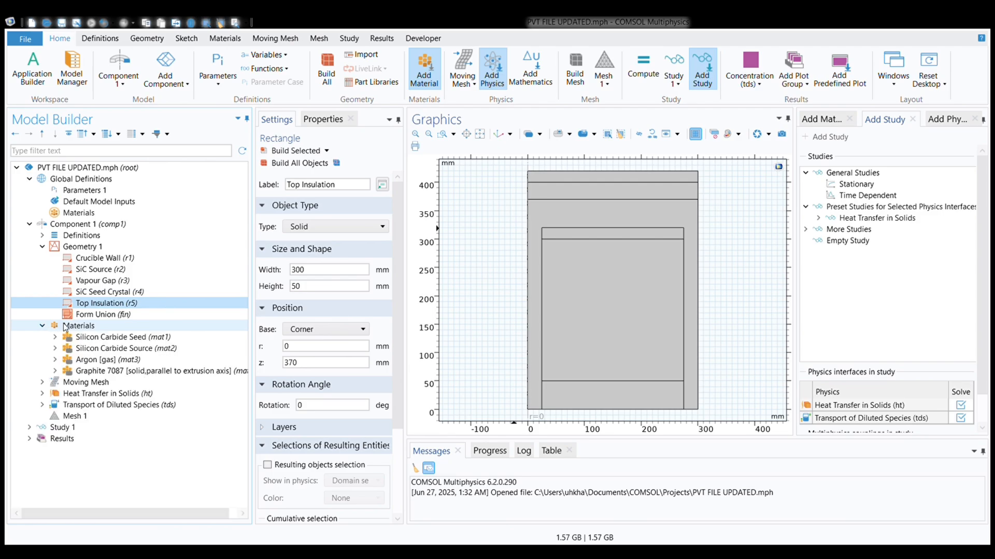
left_click(56, 337)
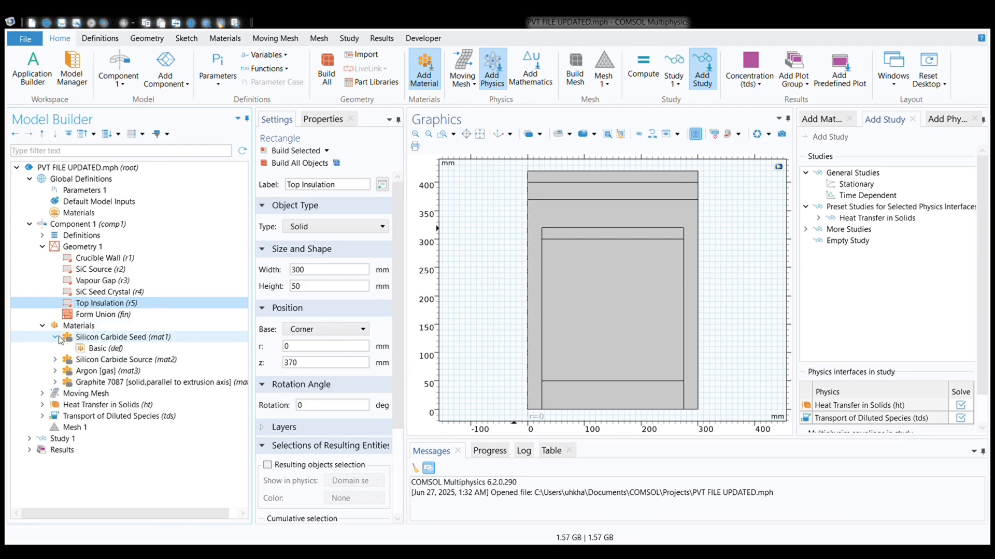
left_click(56, 337)
left_click(96, 337)
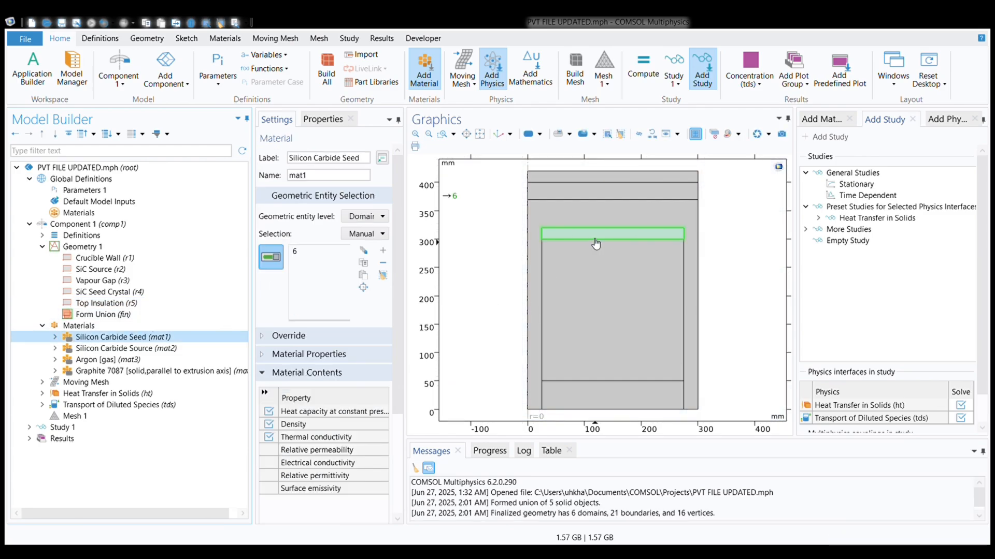
- Show the Silicon Carbide Source material's settings and widen them until the property values and units are readable
left_click(179, 352)
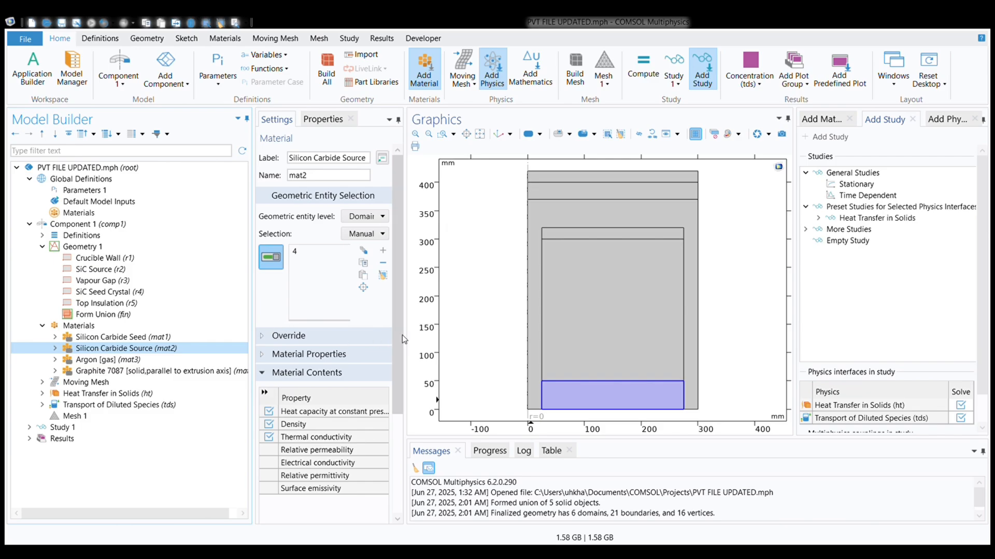
left_click_drag(405, 340, 428, 341)
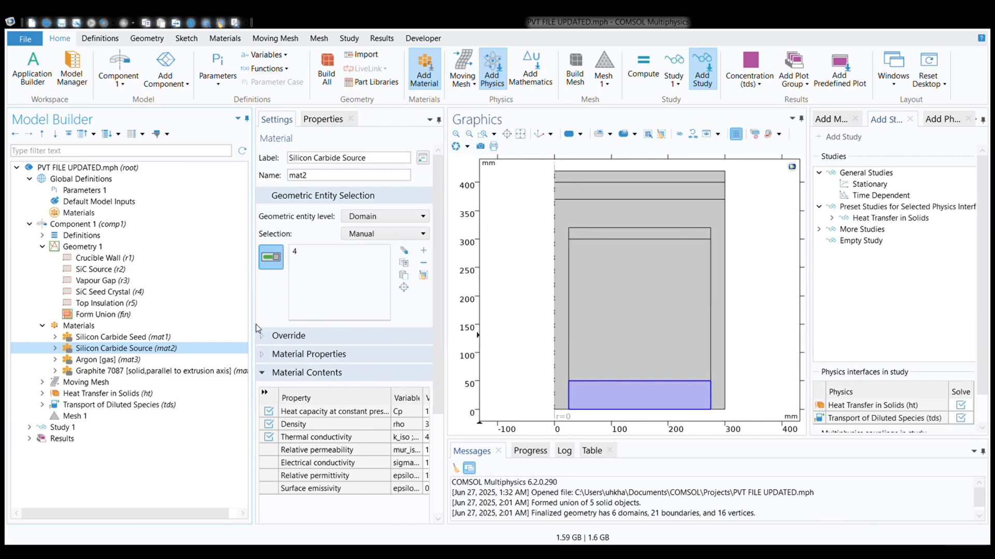
left_click_drag(259, 325, 263, 324)
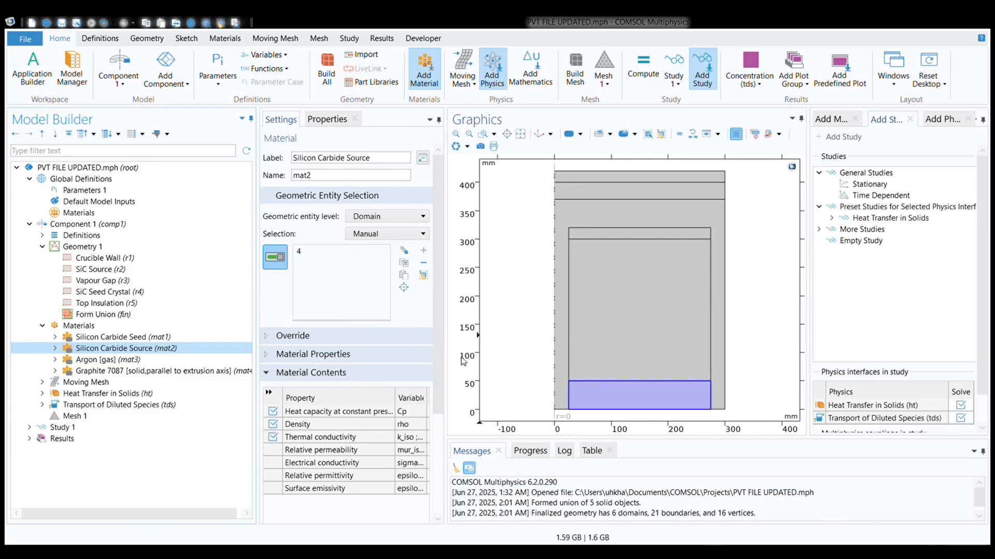
left_click_drag(444, 355, 483, 352)
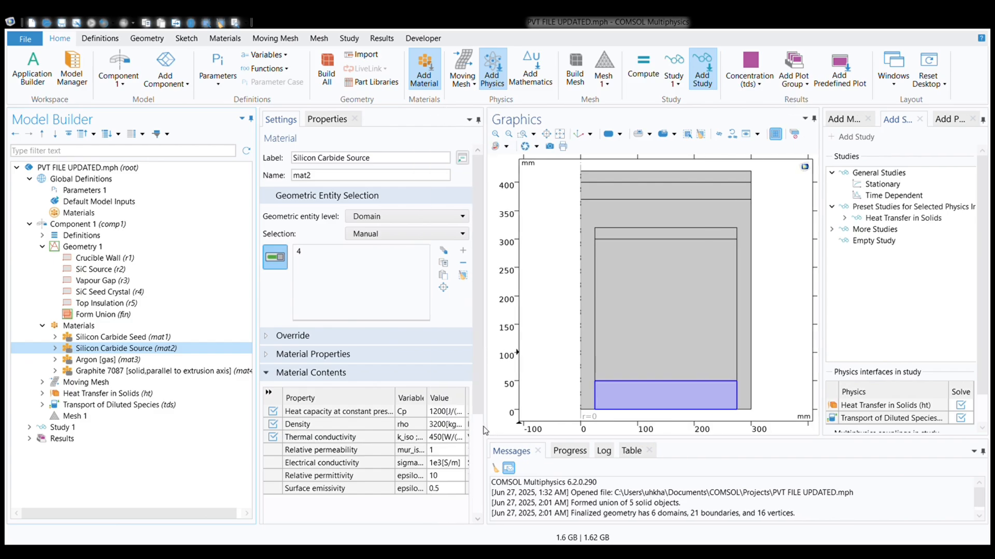
left_click_drag(487, 428, 513, 428)
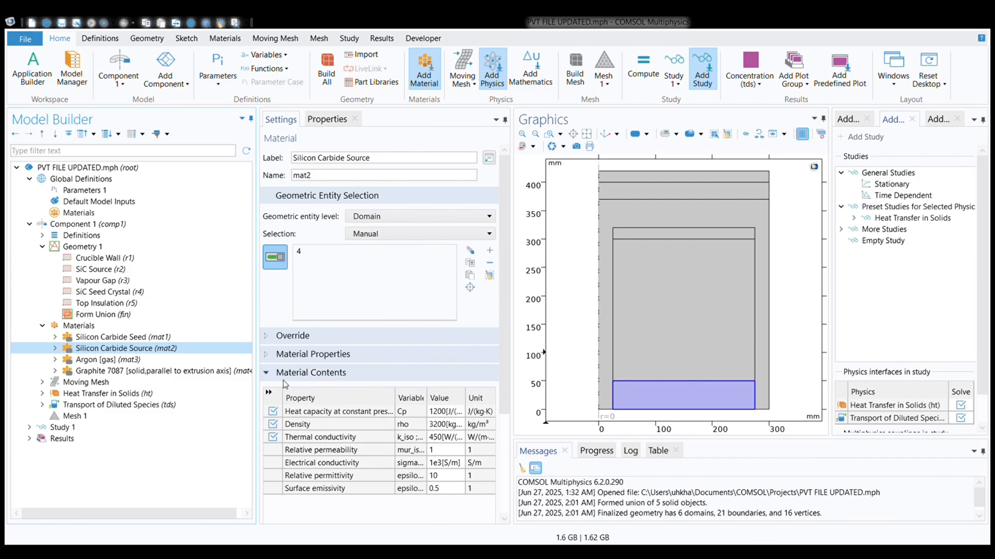
- Examine the domain assignments and property values of the Argon and Graphite 7087 materials, widening the settings for the graphite table
left_click(160, 358)
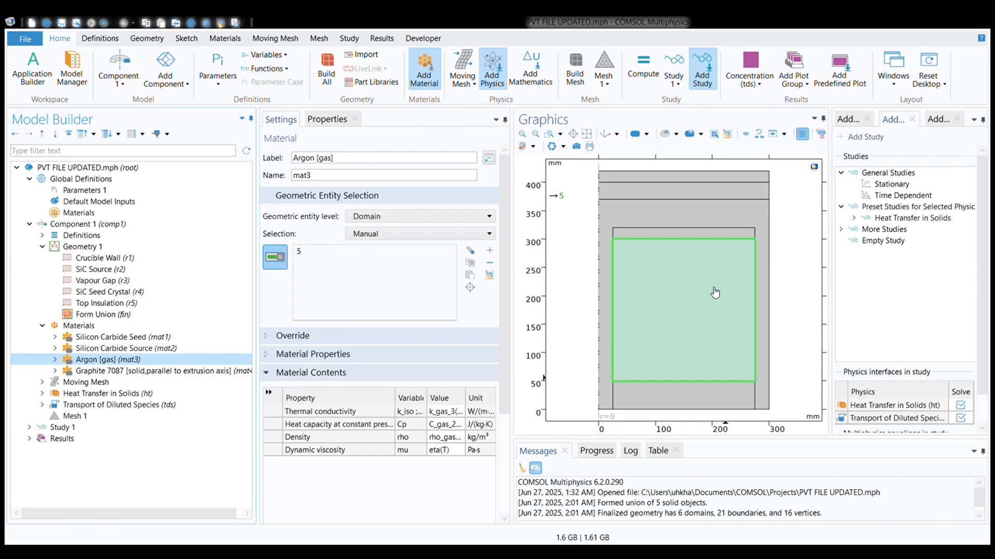
left_click(208, 370)
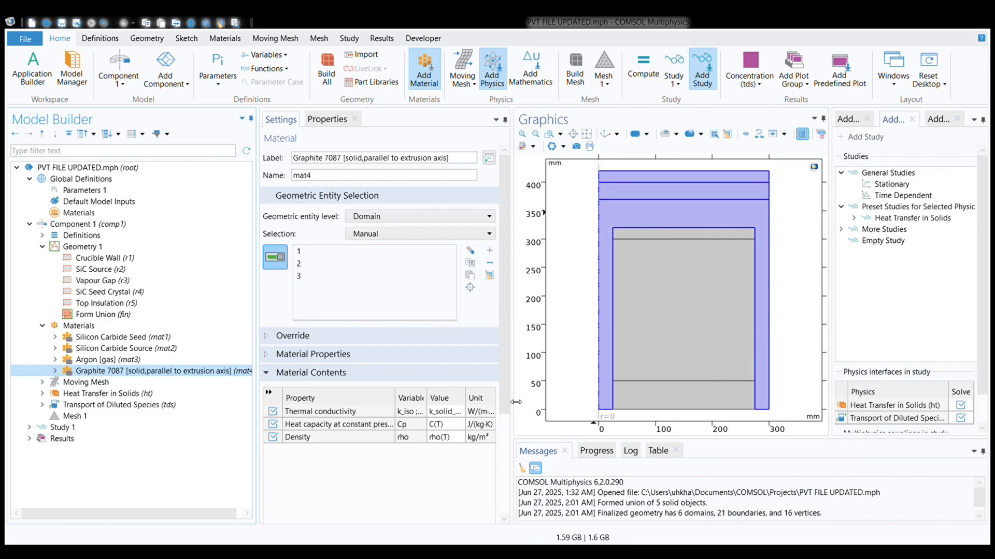
left_click_drag(516, 402, 548, 401)
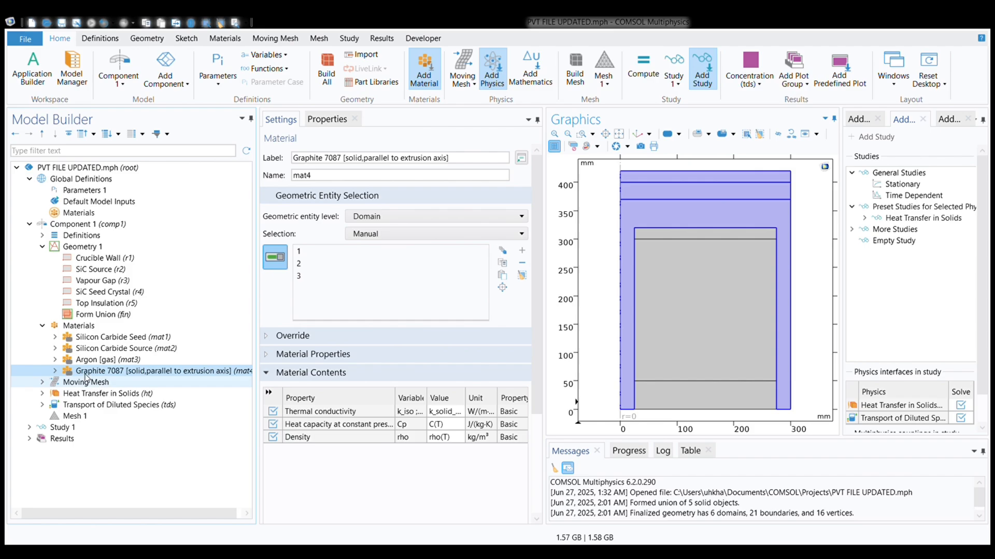
- Review the Moving Mesh features: the deforming domain, fixed boundary, prescribed normal mesh displacement and prescribed normal mesh velocity
left_click(83, 384)
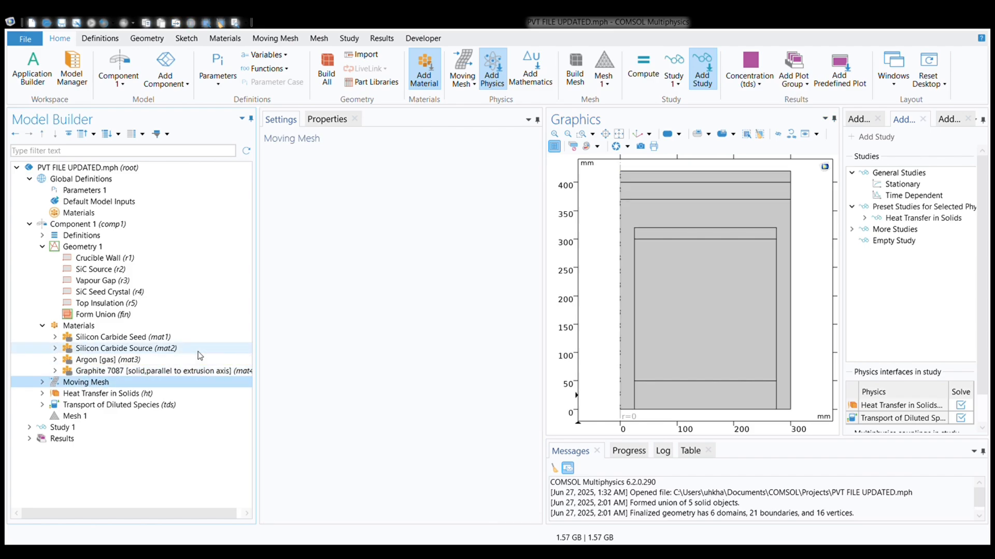
left_click(42, 382)
left_click(87, 395)
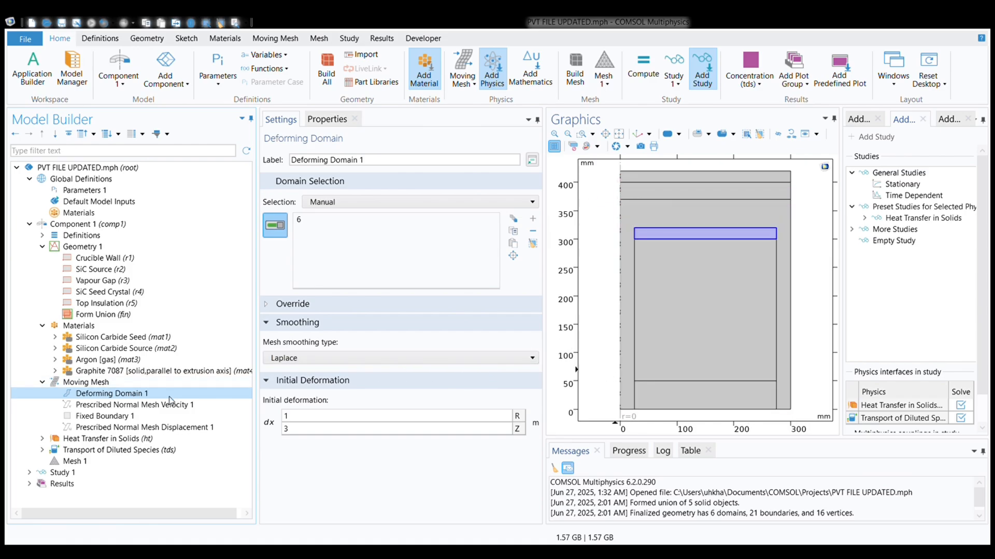
left_click(106, 417)
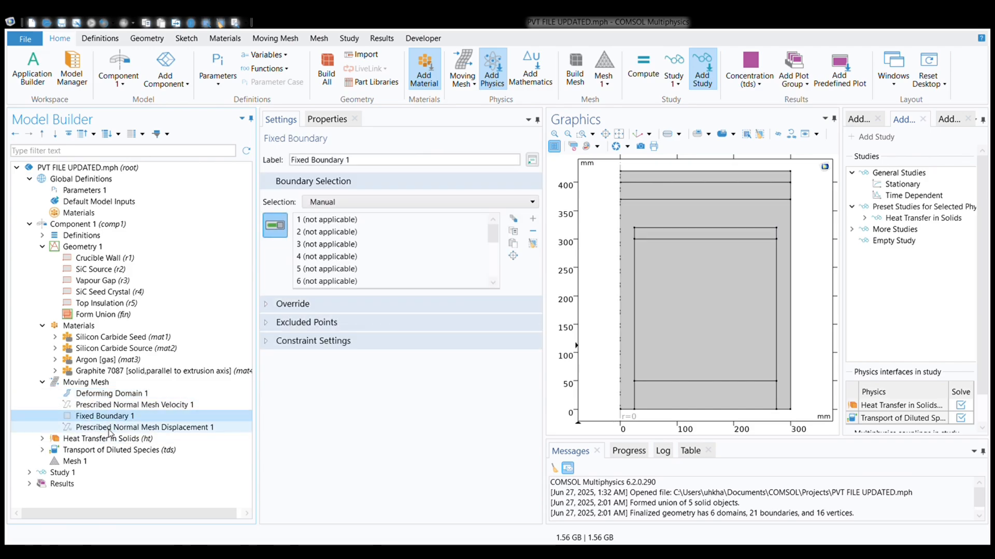
left_click(110, 428)
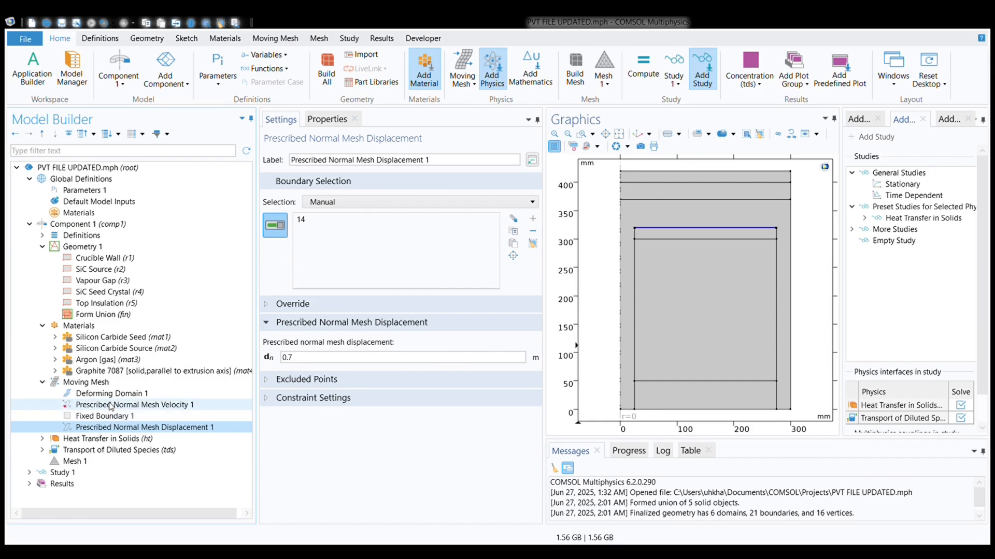
left_click(101, 404)
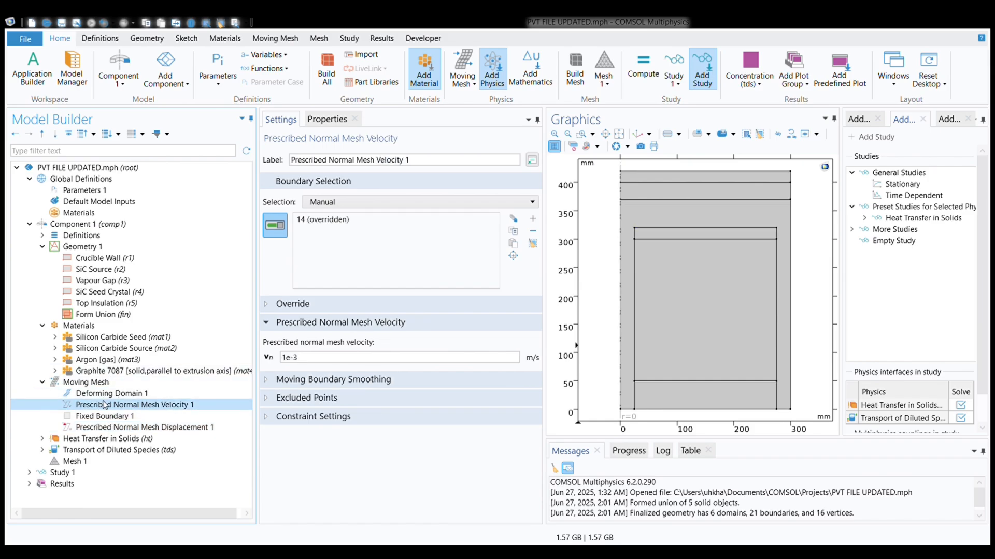
left_click(43, 382)
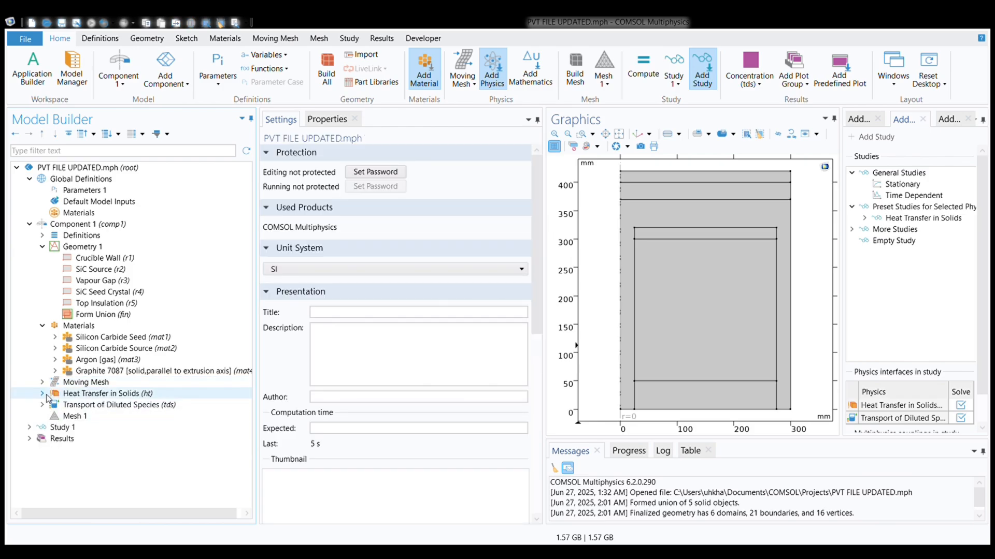
- Check which domains Heat Transfer in Solids treats as solid and what initial temperature is defined
left_click(43, 394)
left_click(98, 404)
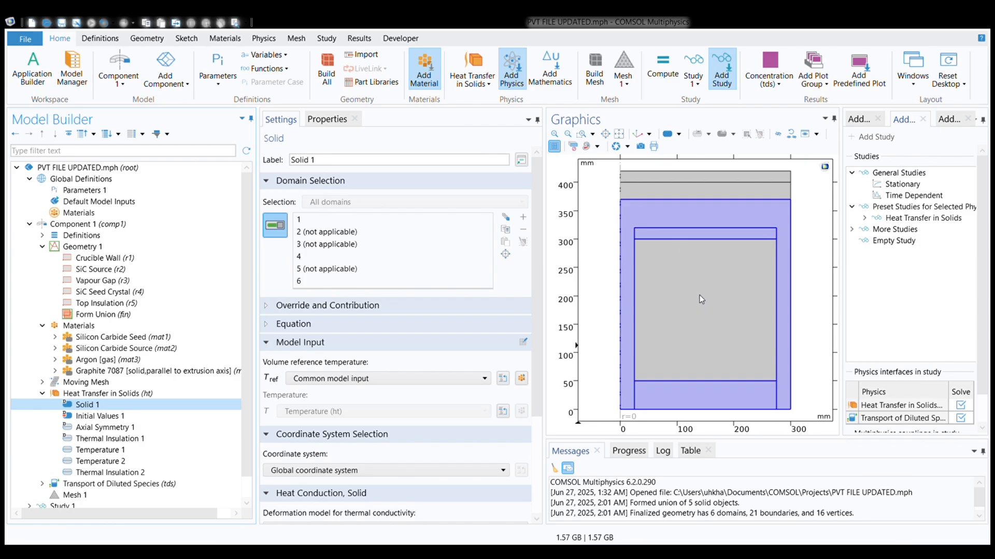
left_click(132, 418)
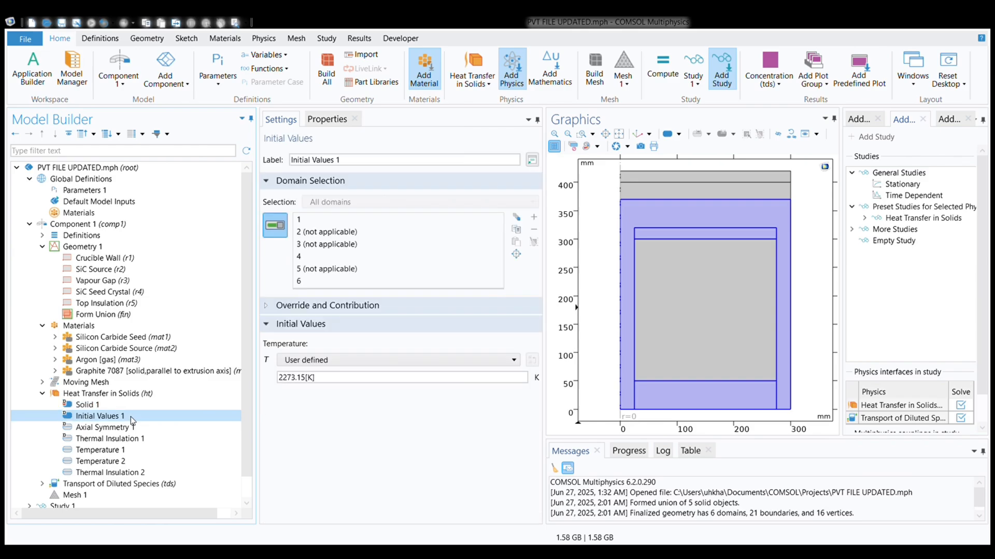
left_click(286, 386)
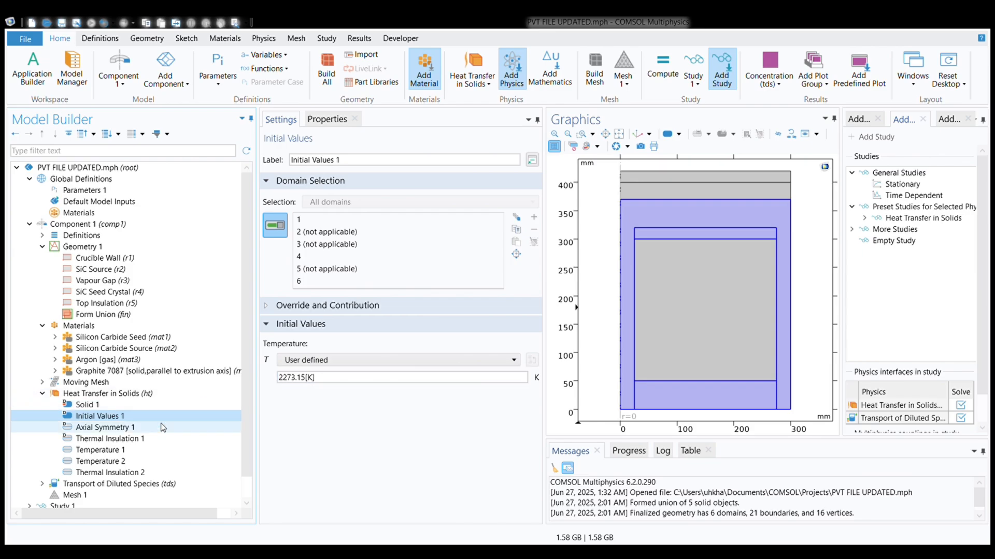
- Examine the boundaries of both heat transfer thermal insulation conditions and the boundaries and values of Temperature 1 and Temperature 2
left_click(139, 438)
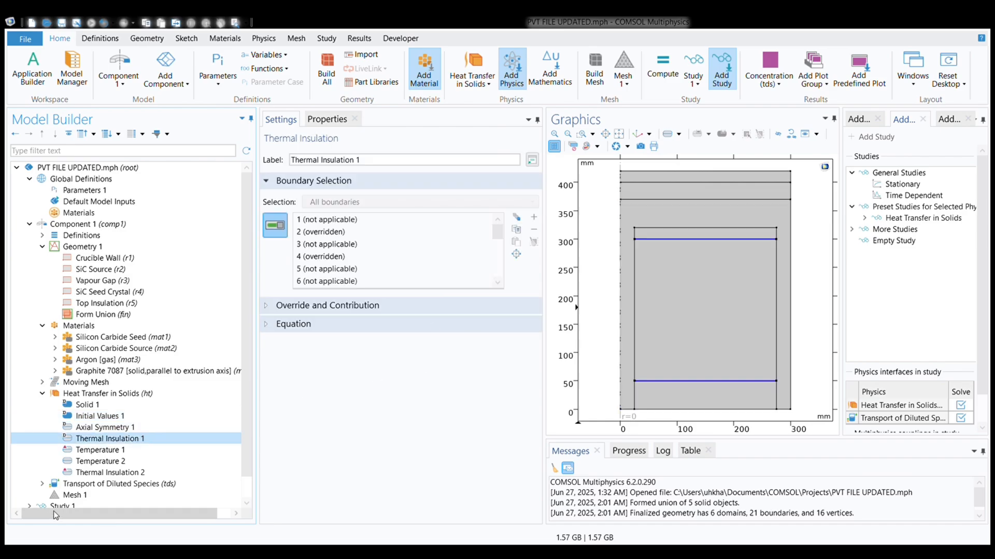
left_click(129, 453)
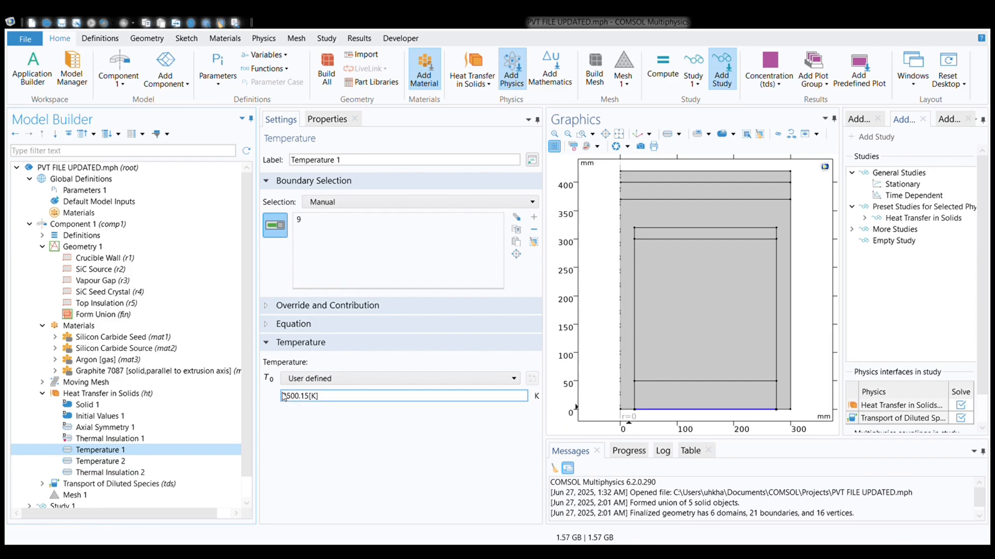
left_click(135, 462)
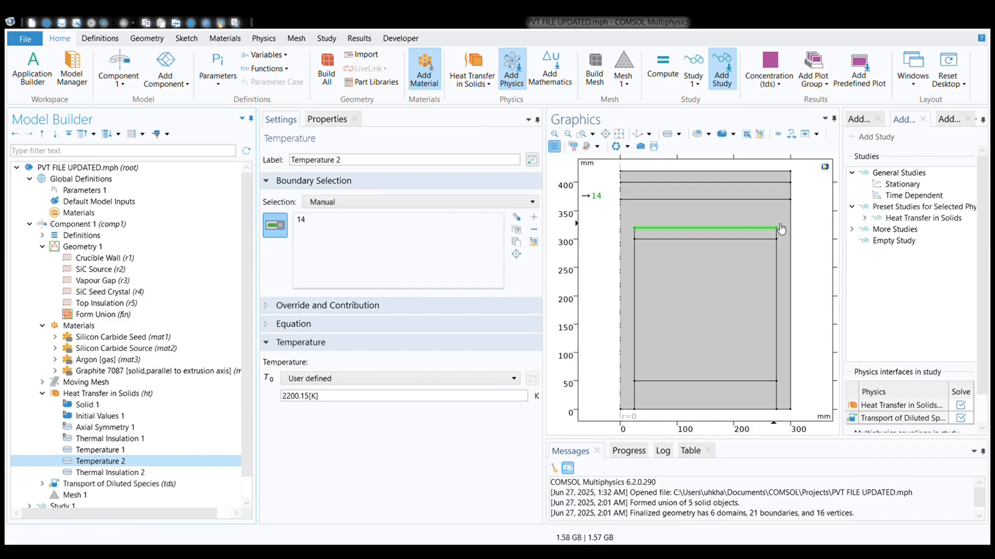
scroll(223, 412, "down", 1)
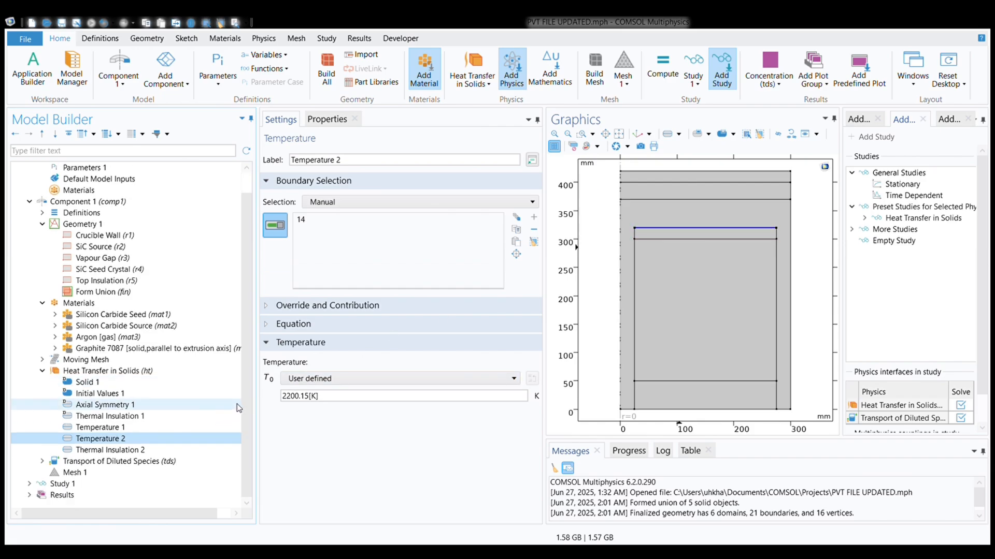
left_click(145, 449)
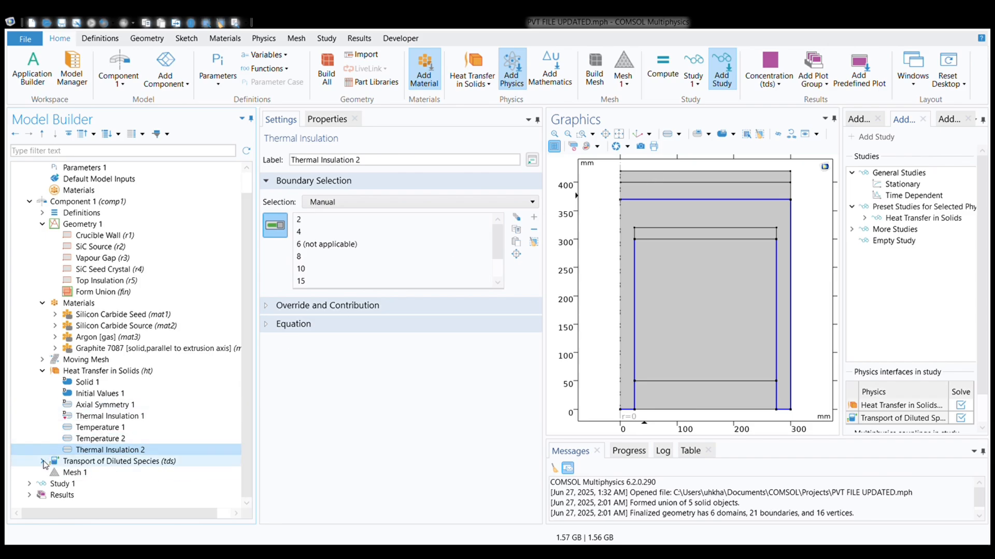
left_click(42, 372)
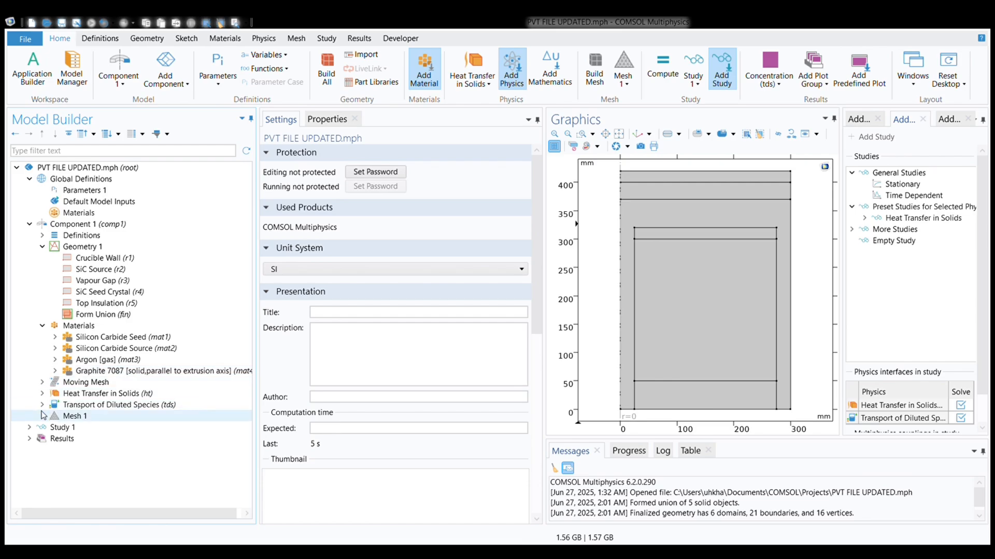
- Review the Transport of Diluted Species diffusion settings and the boundaries and inward flux values of Source Flux, Flux 2 and Flux 3
left_click(42, 404)
left_click(82, 416)
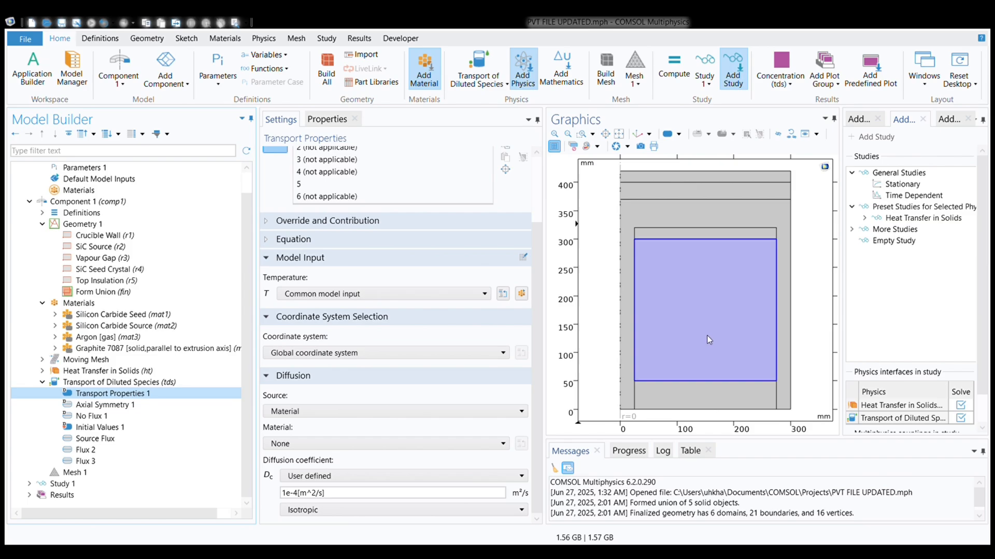
left_click(92, 441)
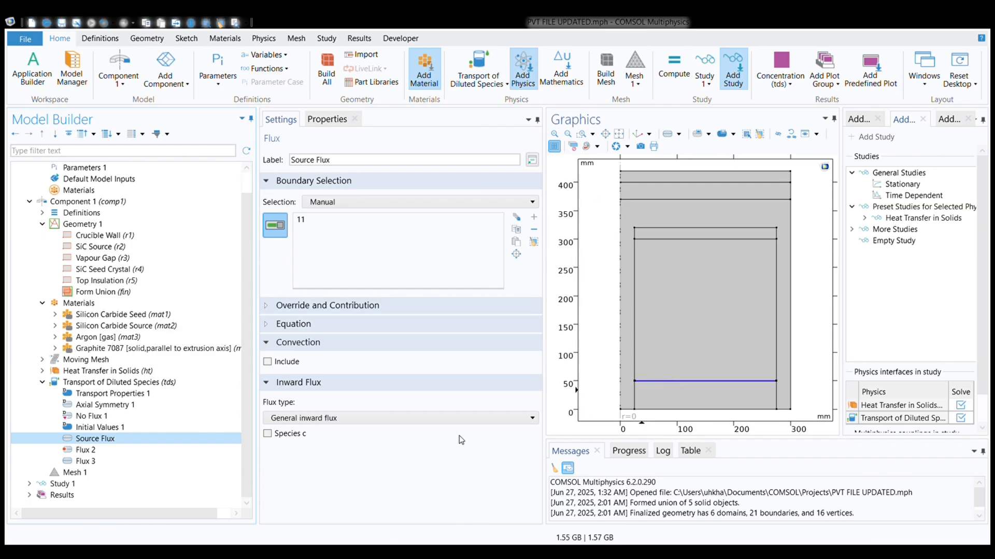
left_click(84, 450)
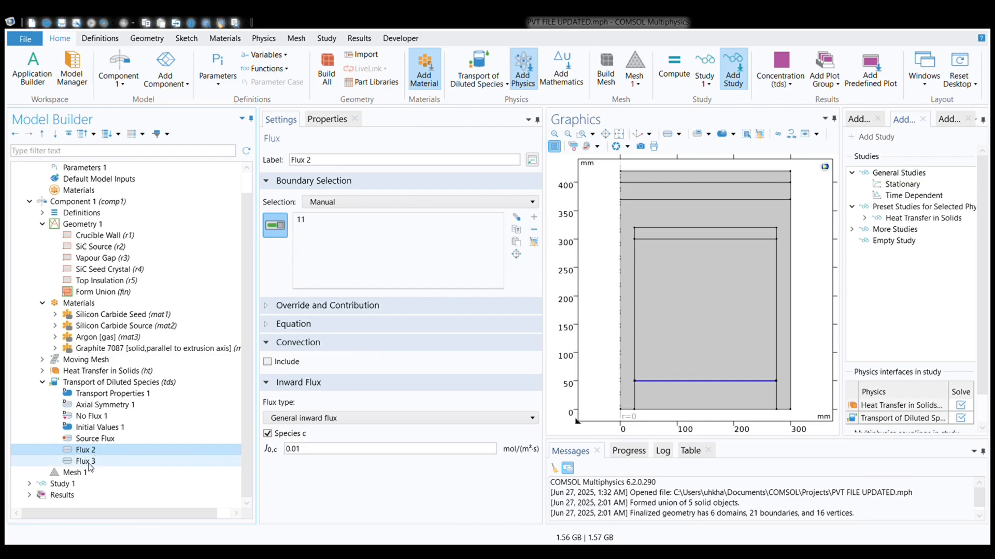
left_click(87, 462)
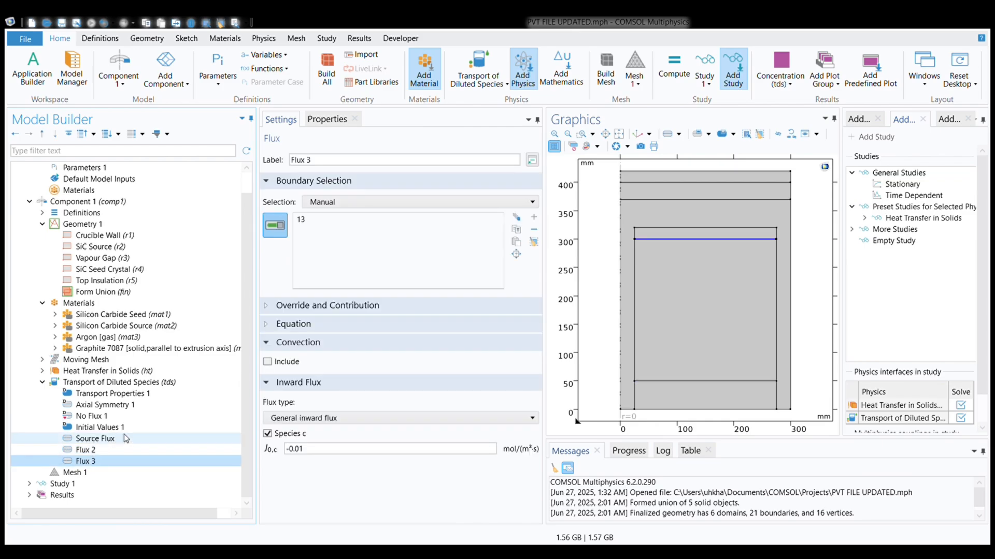
left_click(169, 450)
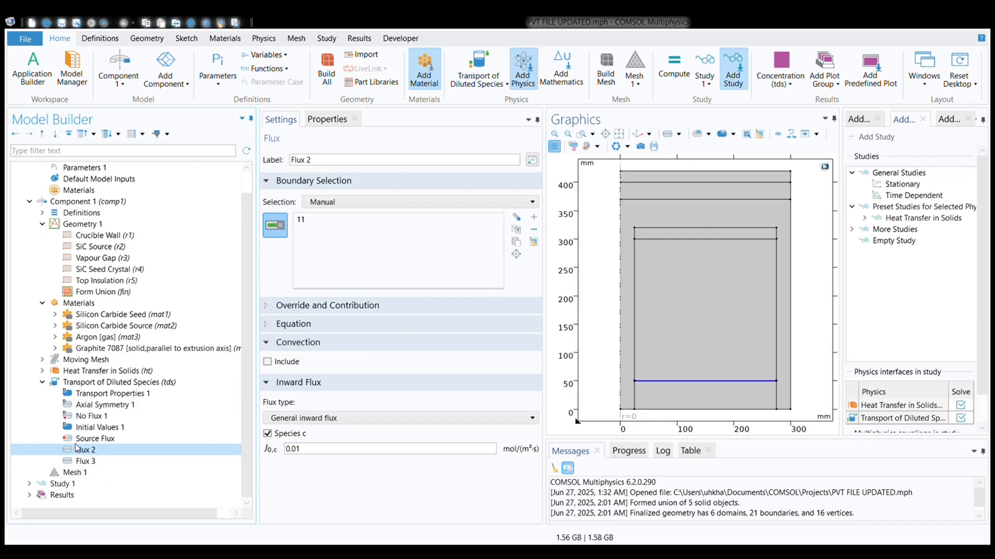
left_click(41, 384)
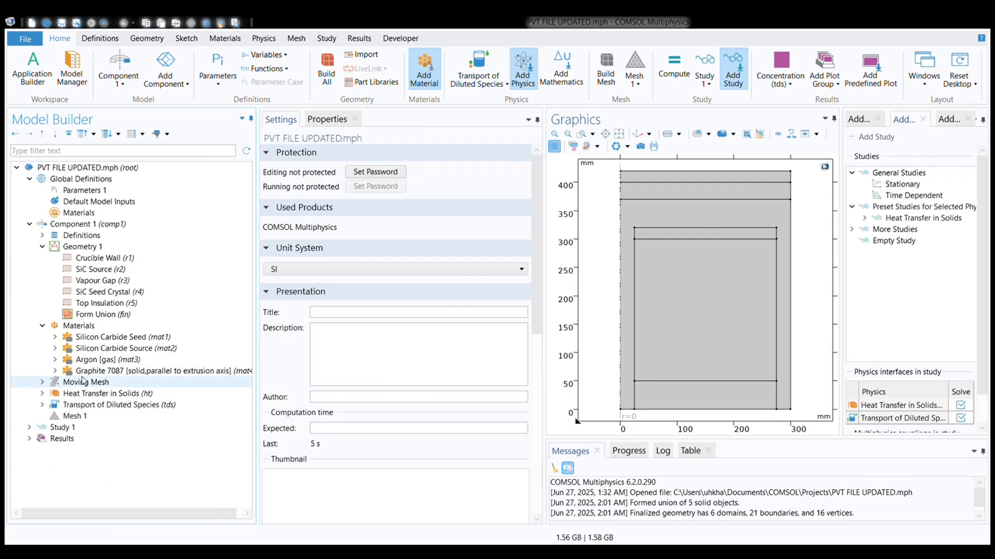
- Build the physics-controlled mesh of Mesh 1 with the Extra fine element size
left_click(103, 418)
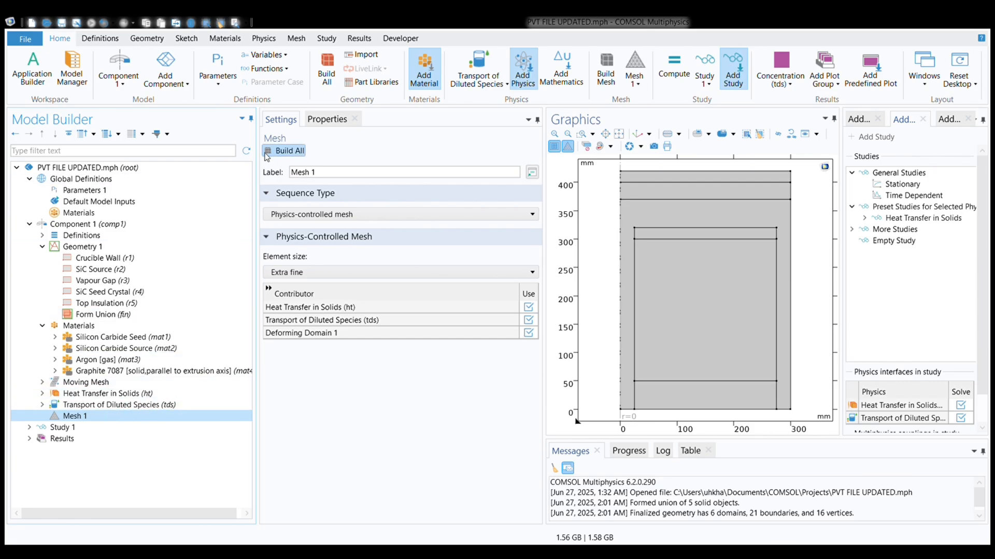
left_click(289, 151)
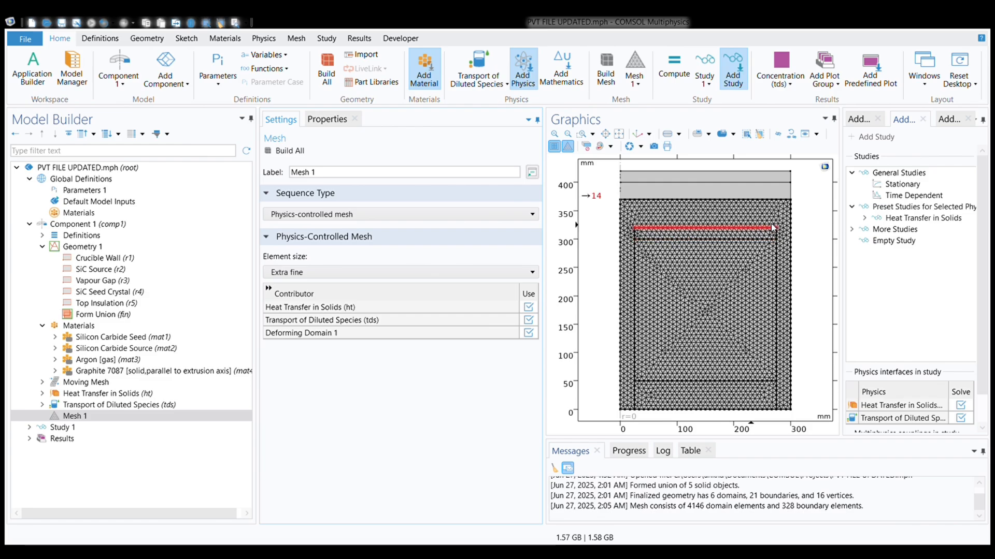
left_click(418, 276)
left_click(295, 301)
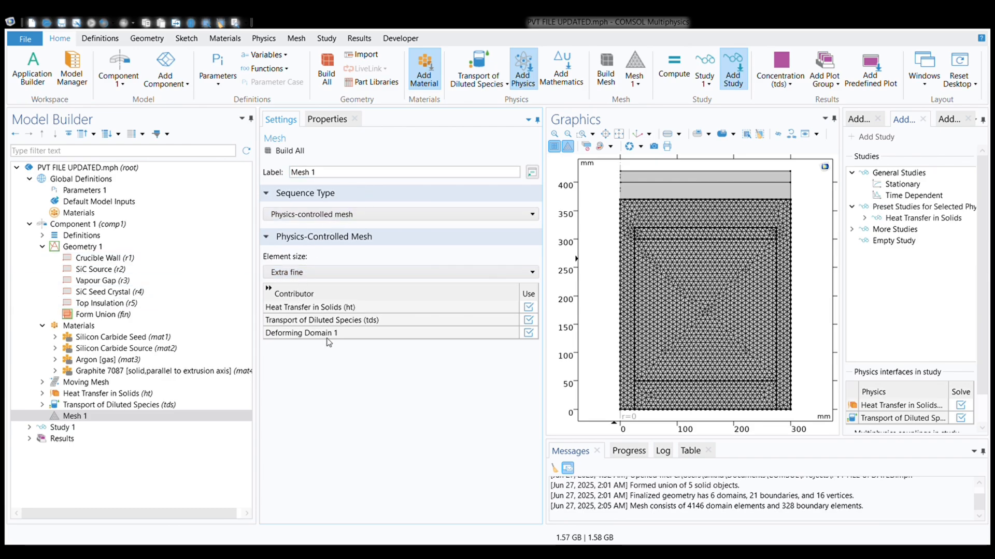
- Examine Study 1's time-dependent step settings and reveal the solution nodes under its solver configurations
left_click(29, 428)
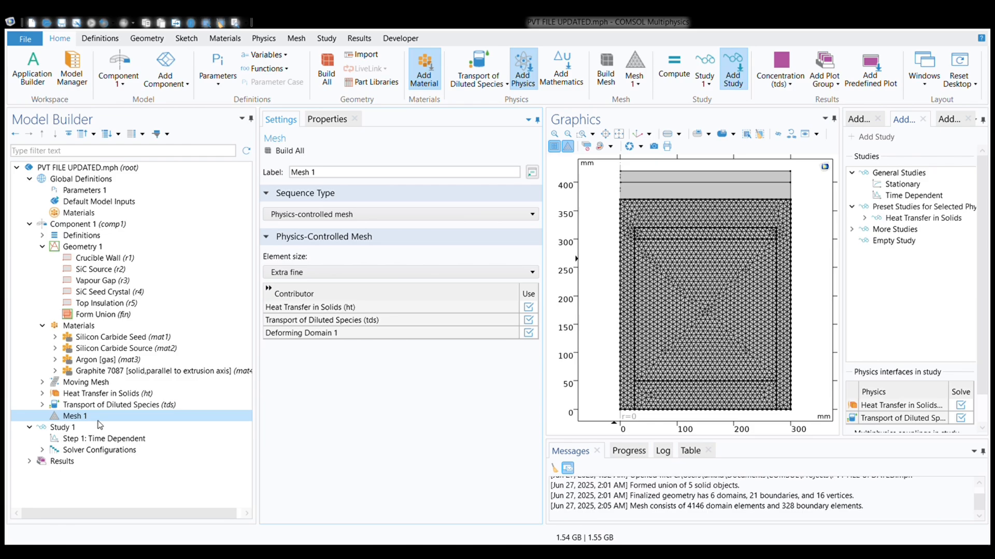
left_click(106, 439)
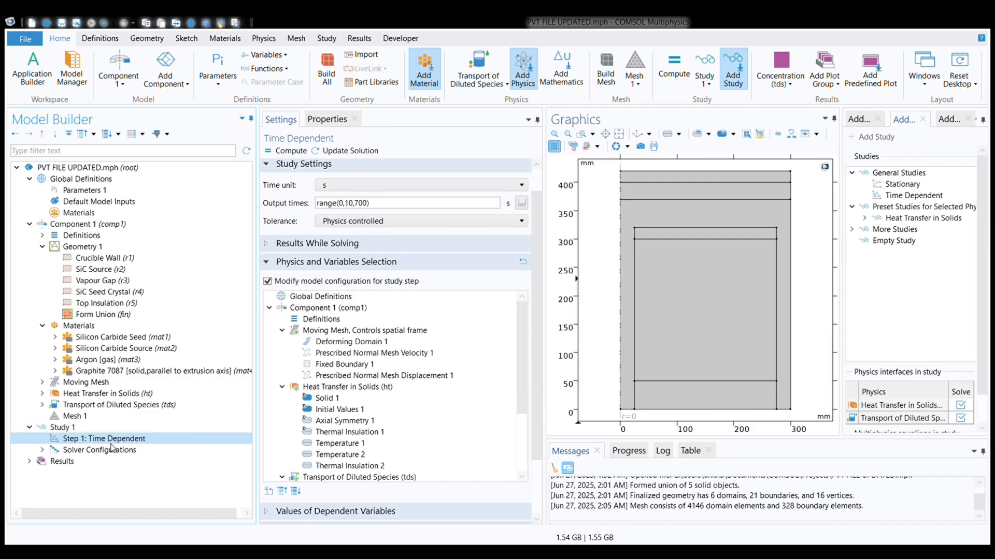
left_click(43, 450)
left_click(55, 461)
- Display the Temperature (ht) result plot and inspect the expression and coloring of its surface
left_click(29, 506)
left_click(42, 461)
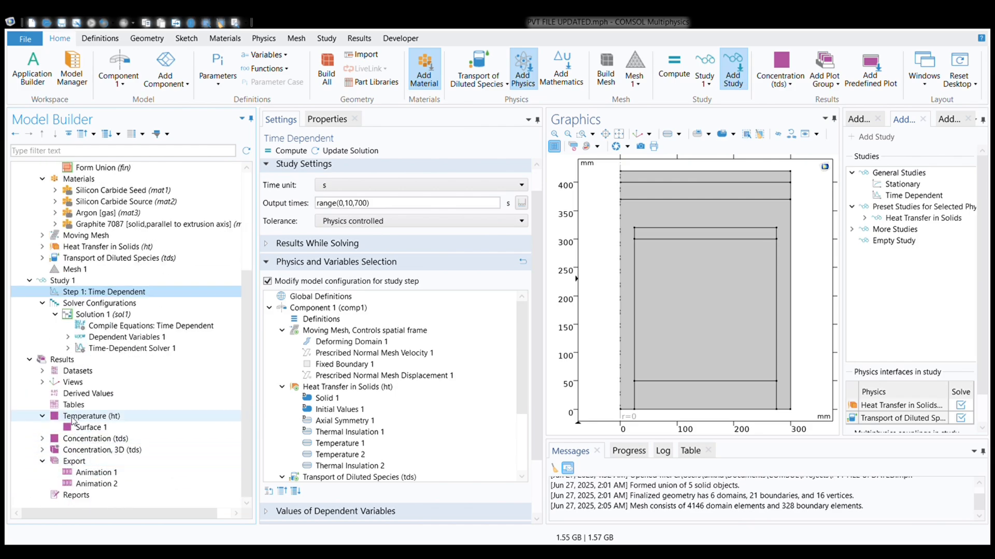
left_click(72, 417)
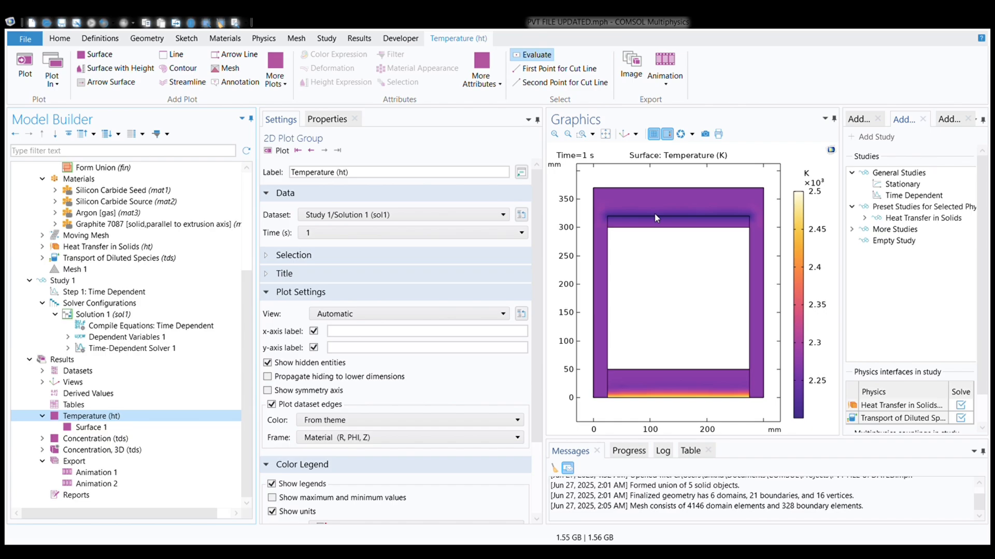
left_click(101, 429)
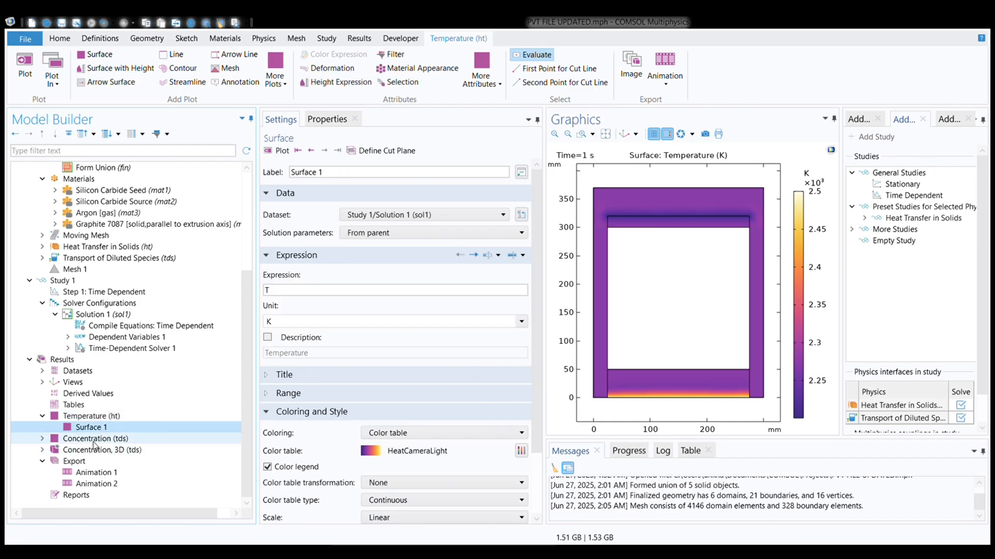
- Display the Concentration (tds) result plot and inspect its surface and streamline settings
double_click(93, 440)
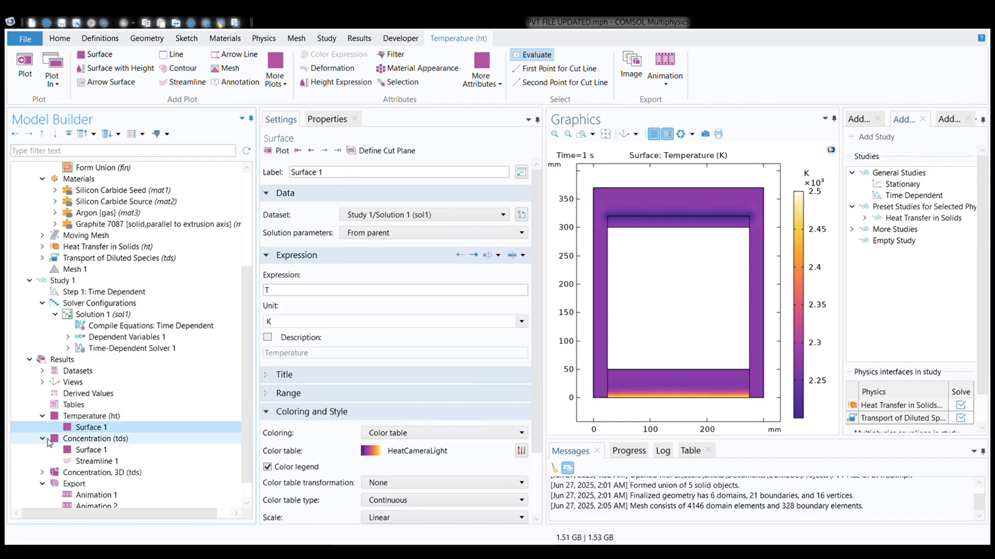
left_click(96, 440)
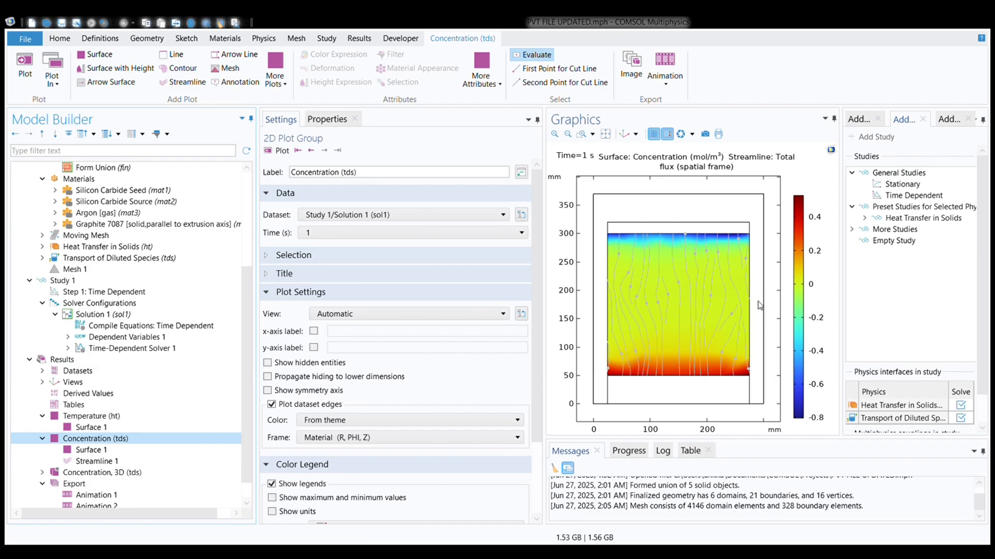
left_click(130, 449)
left_click(129, 461)
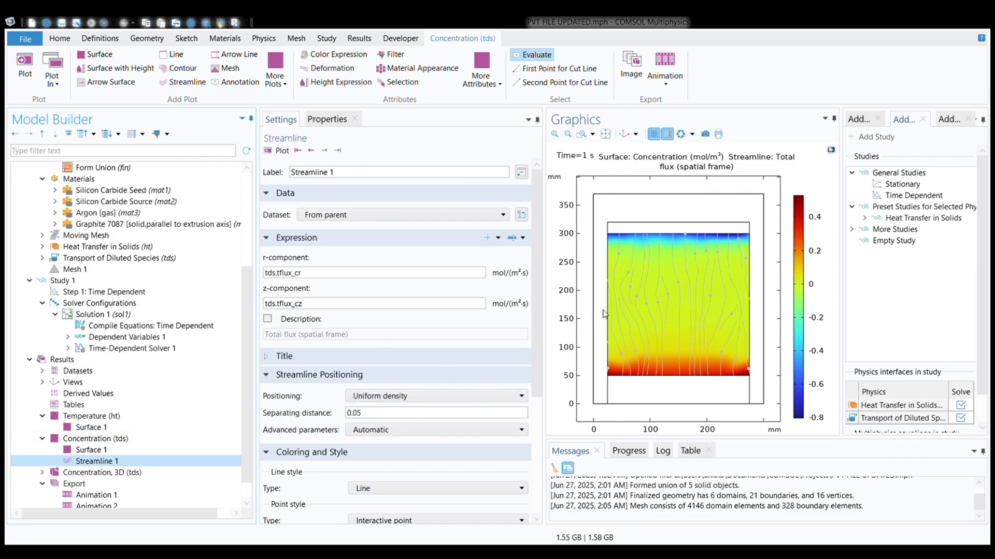
- Display the Concentration, 3D (tds) result plot and play Animation 1 of the 3D concentration twice
left_click(88, 472)
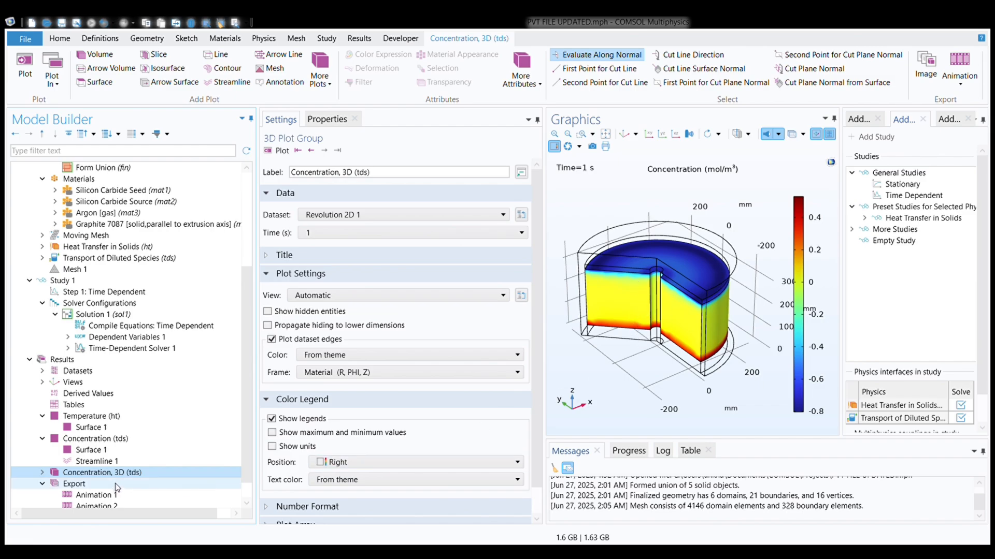
scroll(80, 460, "down", 1)
left_click(93, 472)
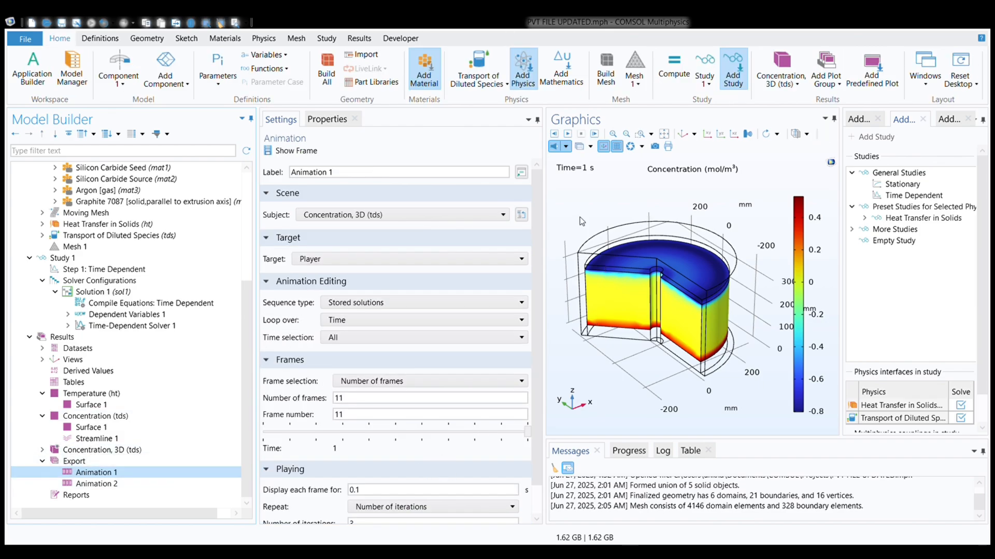
left_click(568, 134)
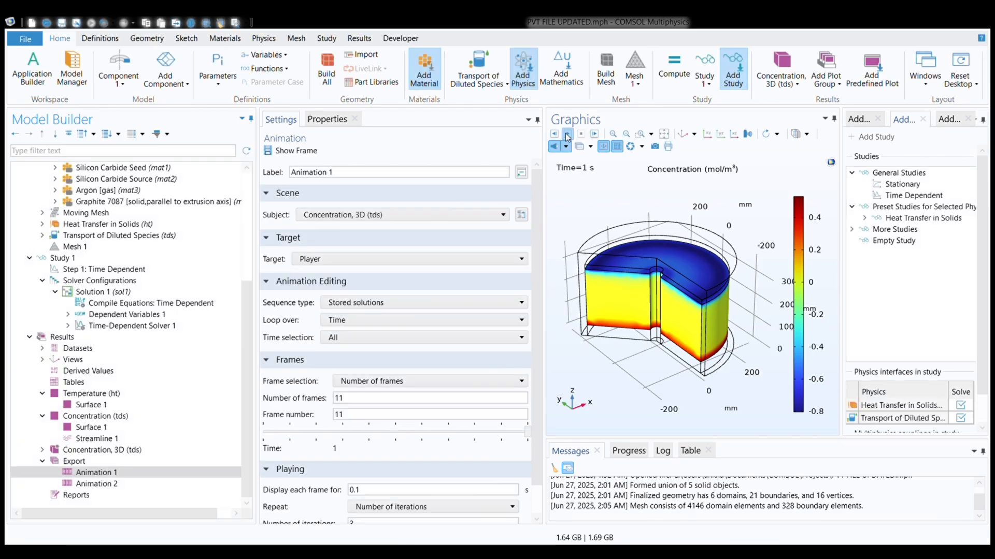
left_click(567, 134)
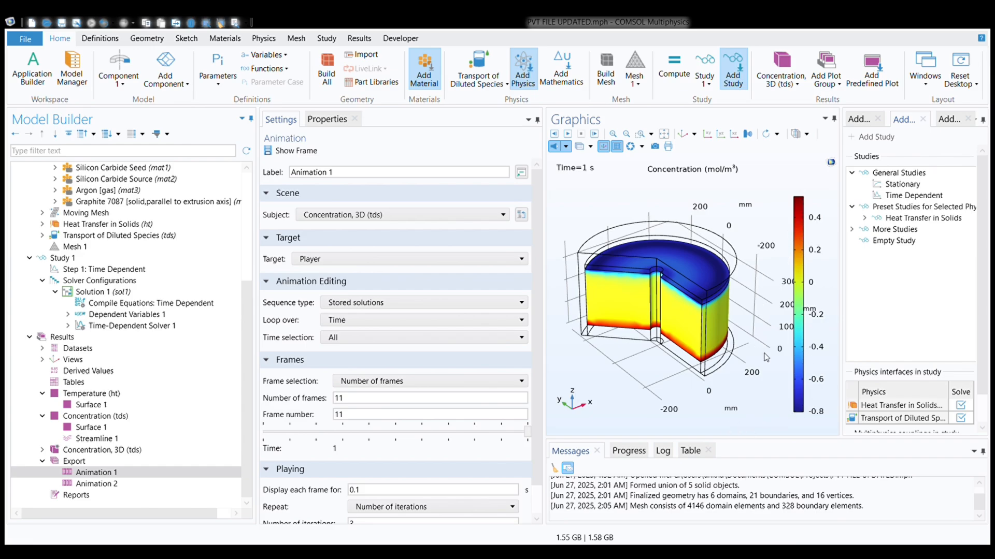
- Play Animation 2 to view the streamline animation of the 2D concentration plot
left_click(96, 484)
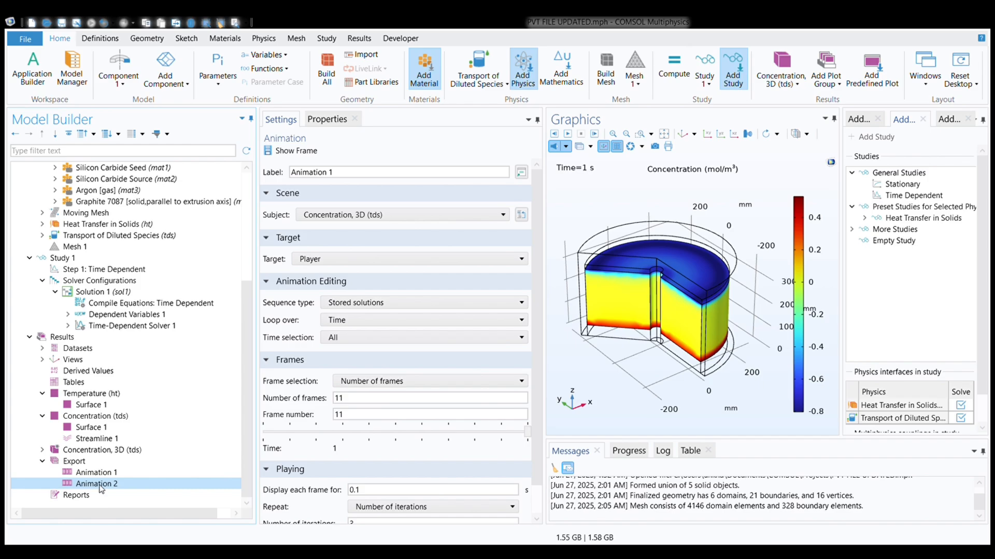
left_click(568, 134)
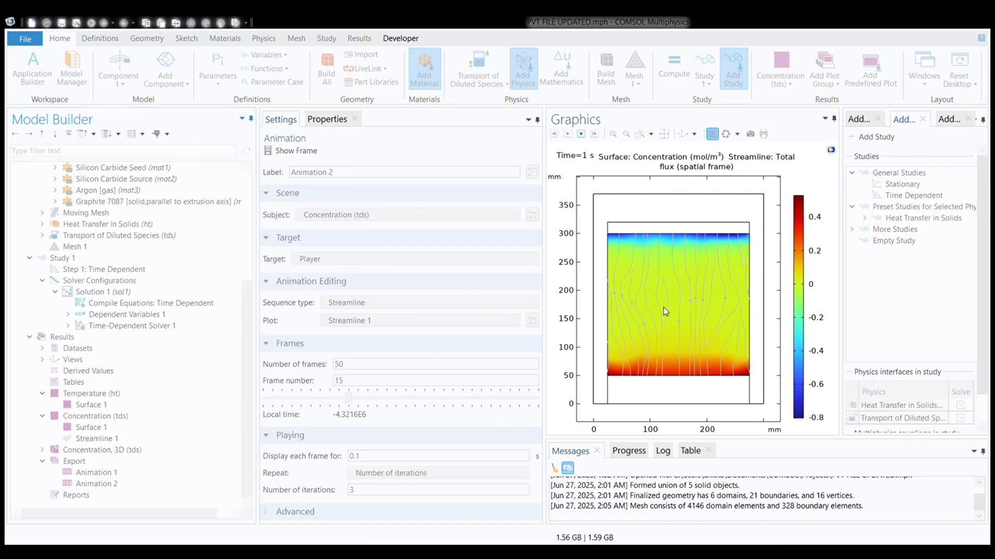